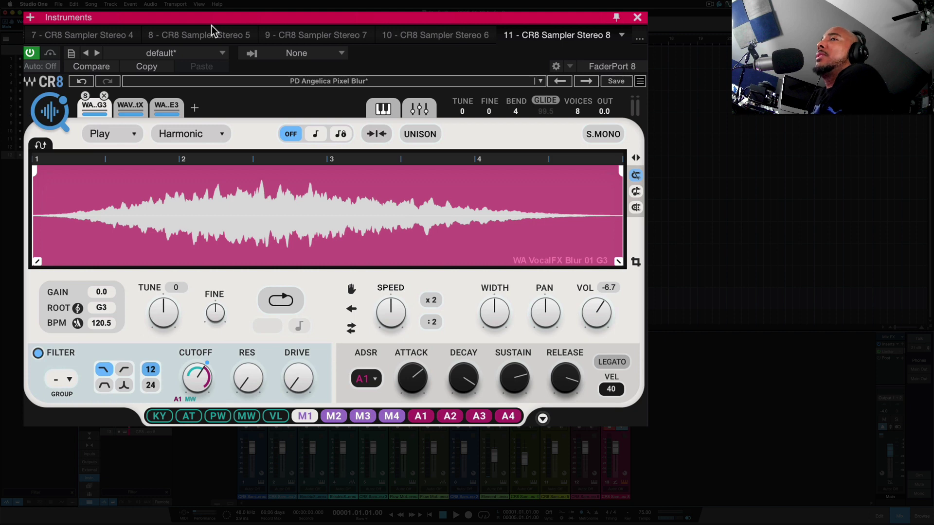
# Close Cosmos, then open the preset menu and dismiss it without loading a preset
pyautogui.click(57, 116)
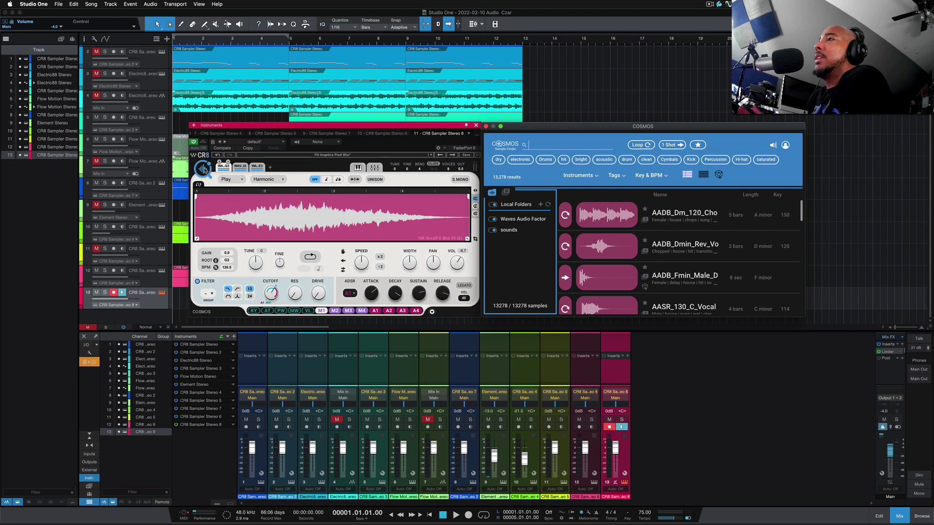
pyautogui.click(485, 127)
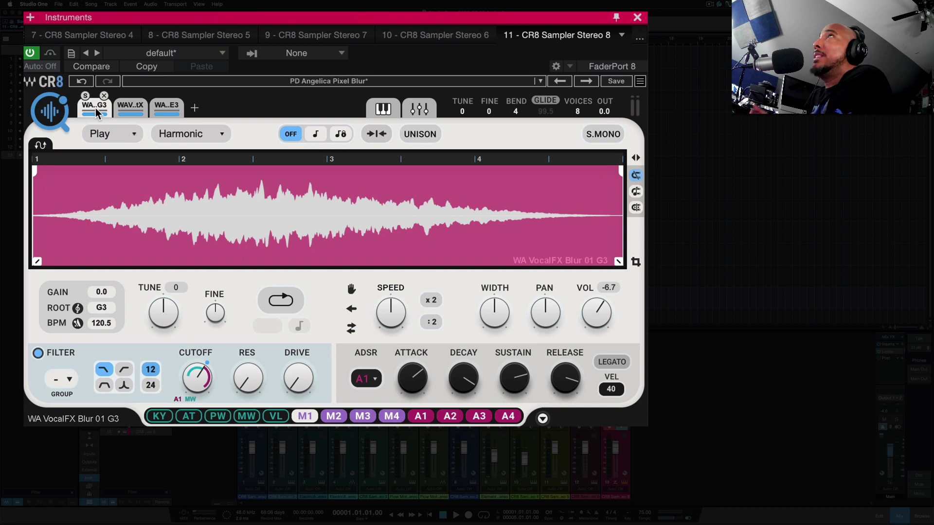
pyautogui.click(348, 83)
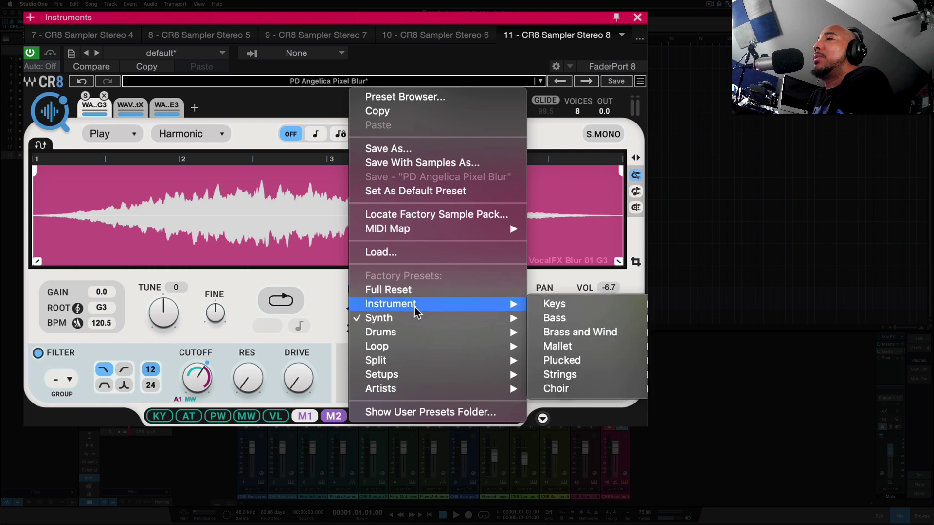
pyautogui.moveTo(446, 318)
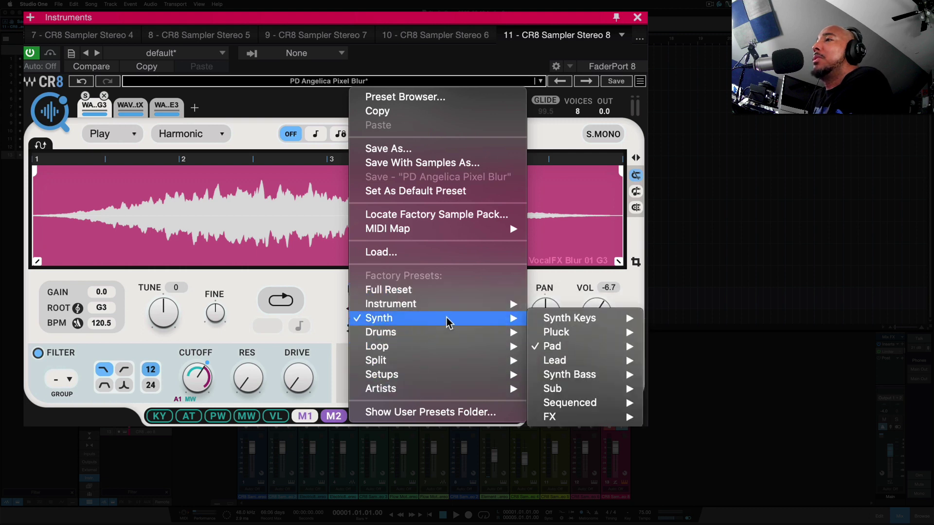
pyautogui.moveTo(565, 349)
pyautogui.click(99, 109)
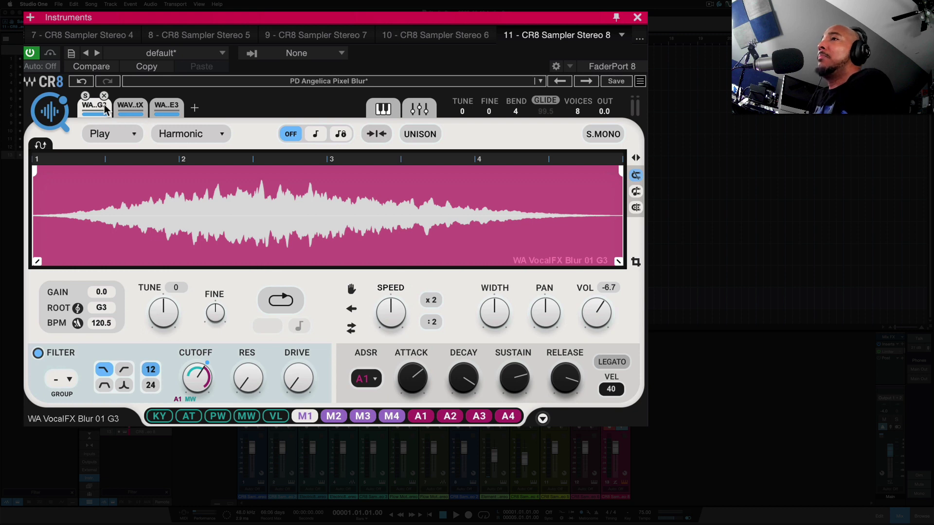
# Browse the three sample layers, ending on the third layer, WA Vocal Shot E3
pyautogui.click(129, 109)
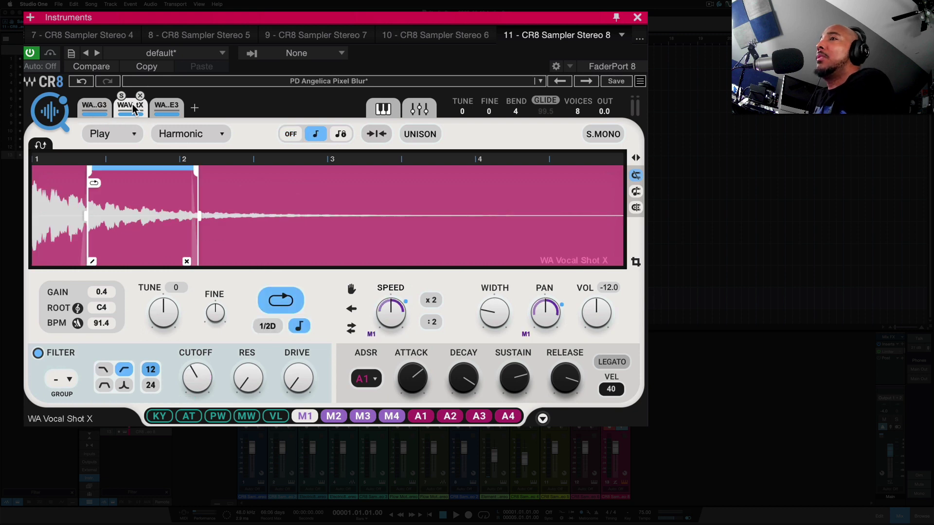
pyautogui.click(166, 108)
pyautogui.click(96, 108)
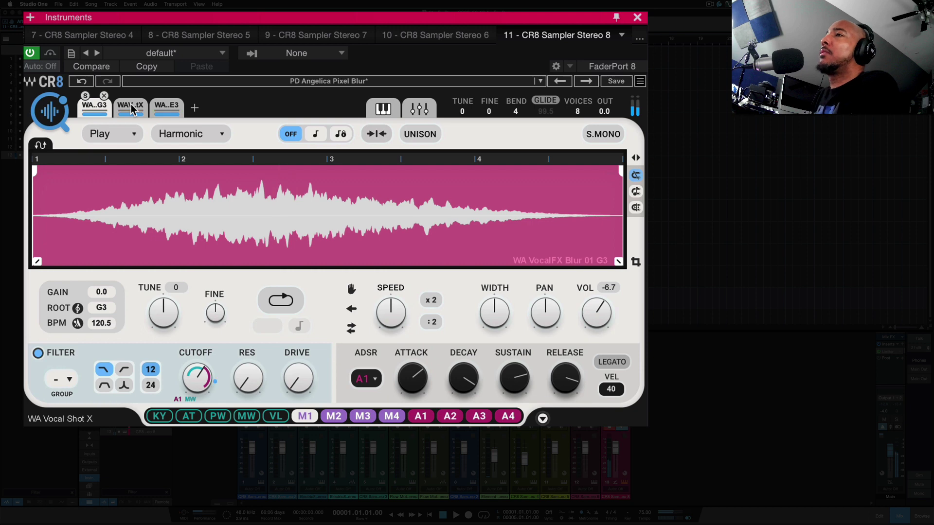
pyautogui.click(167, 108)
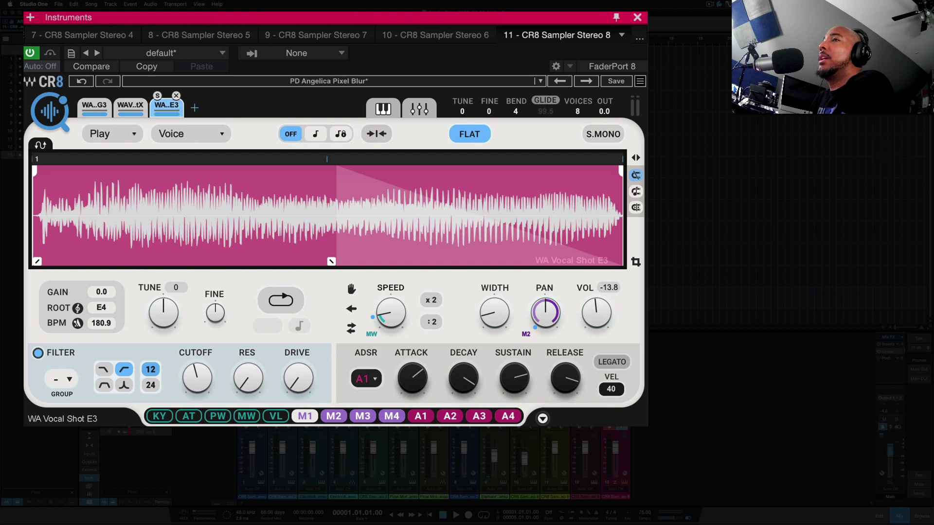
# Add and remove an empty layer, then view the Keyboard Zones and the Mixer page for all layers
pyautogui.click(195, 109)
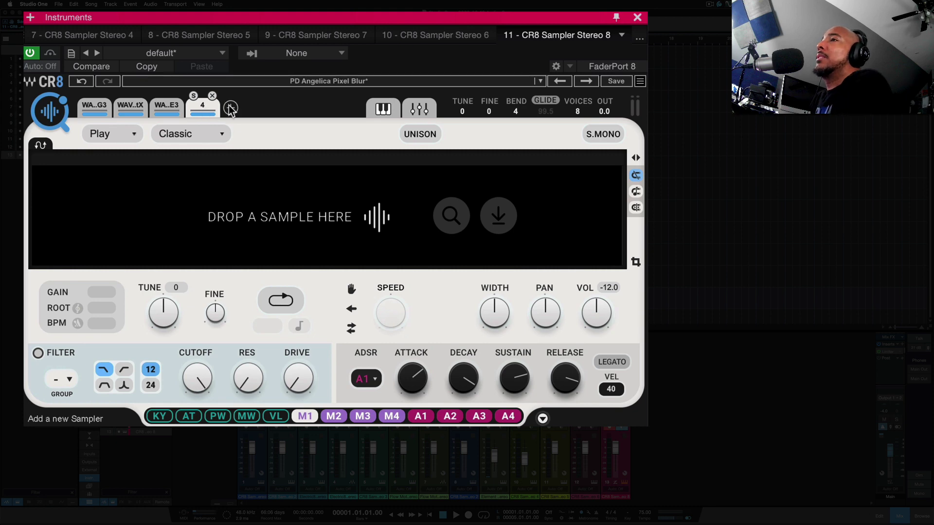
pyautogui.click(213, 95)
pyautogui.click(383, 109)
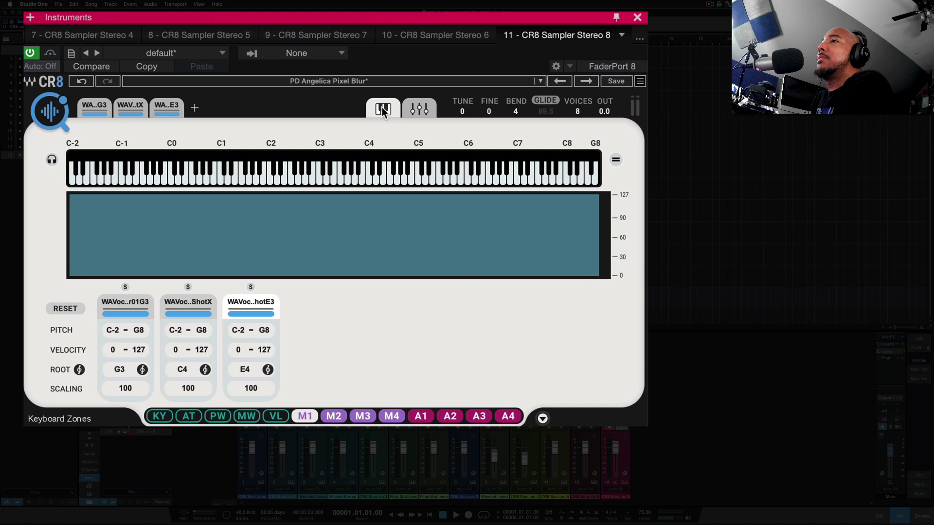
pyautogui.click(422, 109)
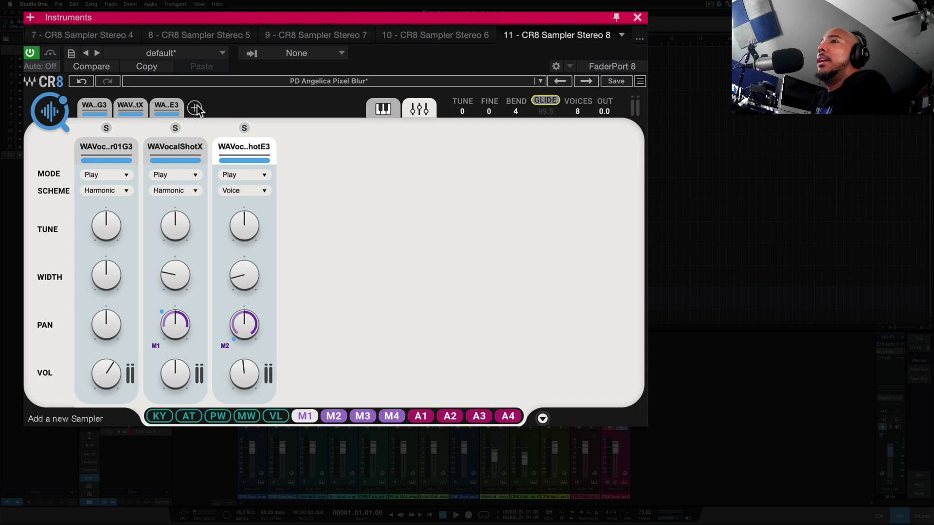
# Open the WA VocalFX Blur 01 G3 layer editor and scroll its mode dropdown to Launch
pyautogui.click(383, 109)
pyautogui.click(93, 107)
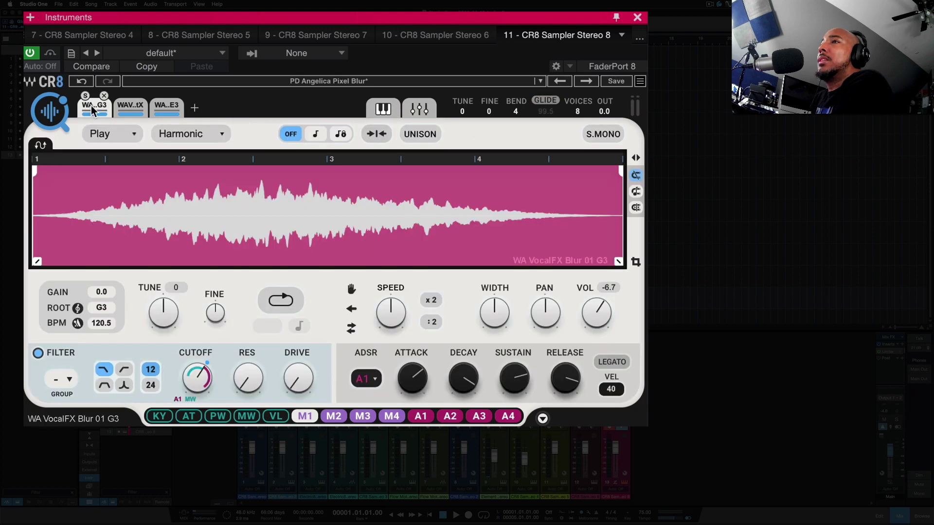
pyautogui.scroll(-1, 129, 134)
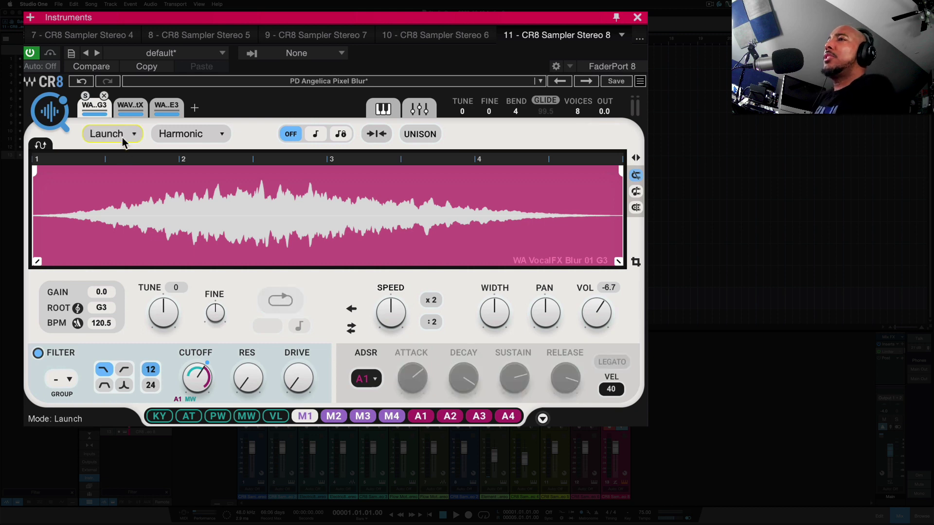
pyautogui.scroll(1, 124, 137)
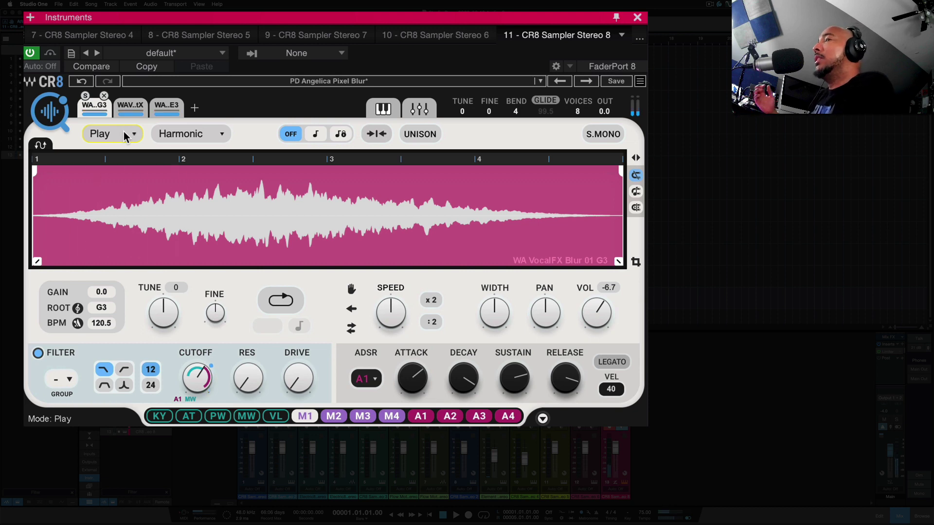
pyautogui.scroll(-1, 125, 136)
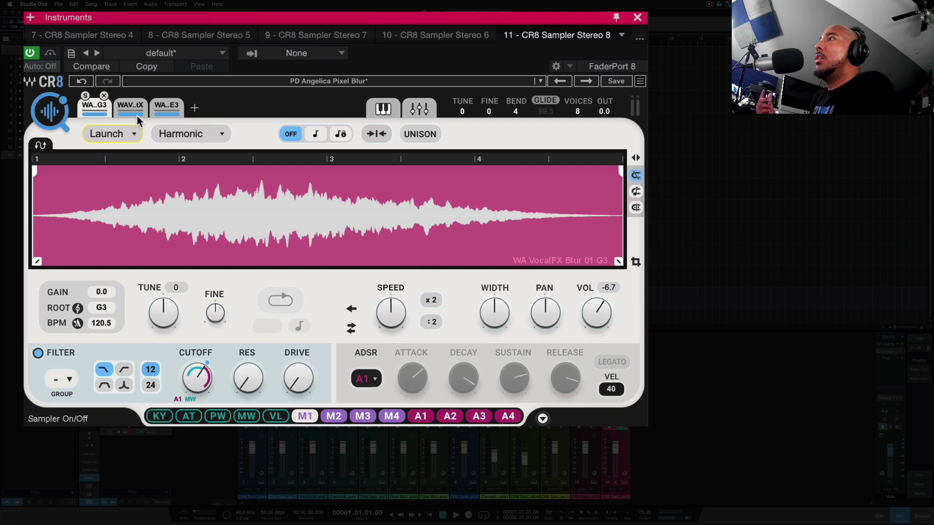
# Set the Blur layer's mode back to Play, leaving the scheme on Harmonic
pyautogui.click(121, 134)
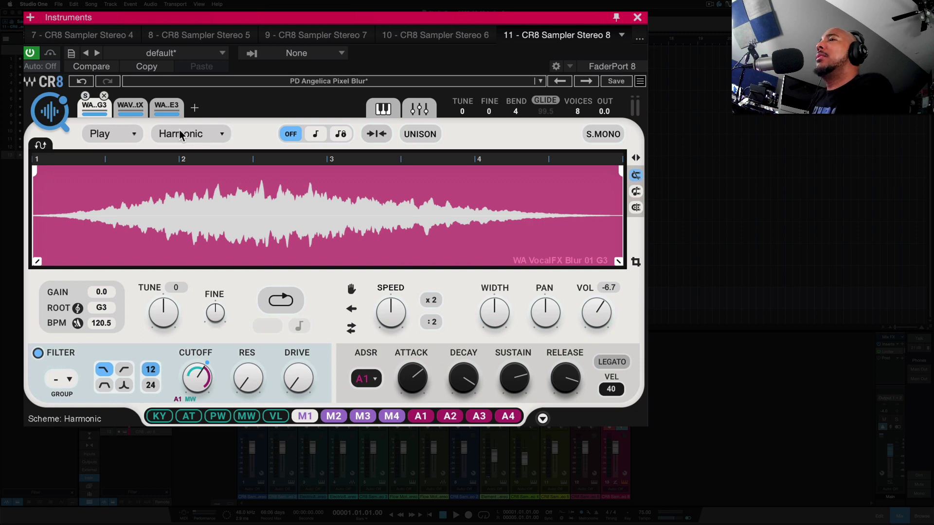
pyautogui.click(222, 134)
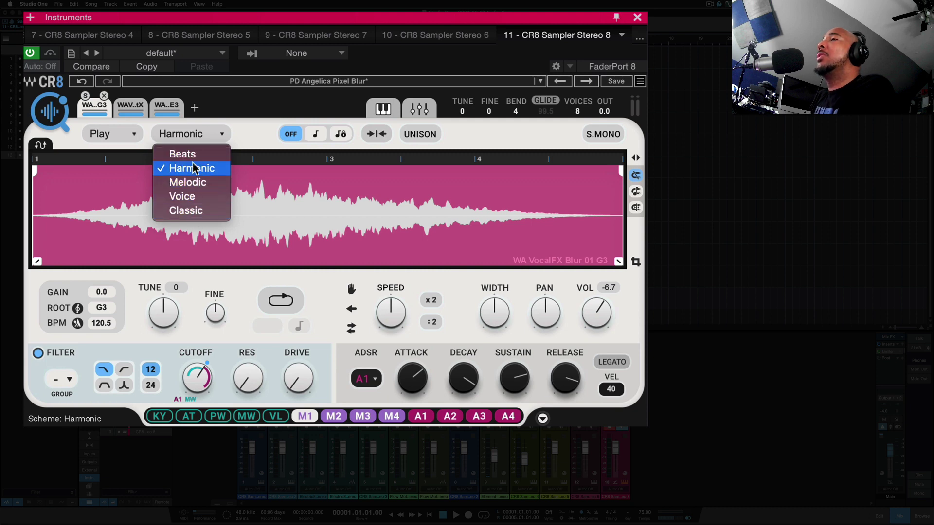
pyautogui.click(247, 130)
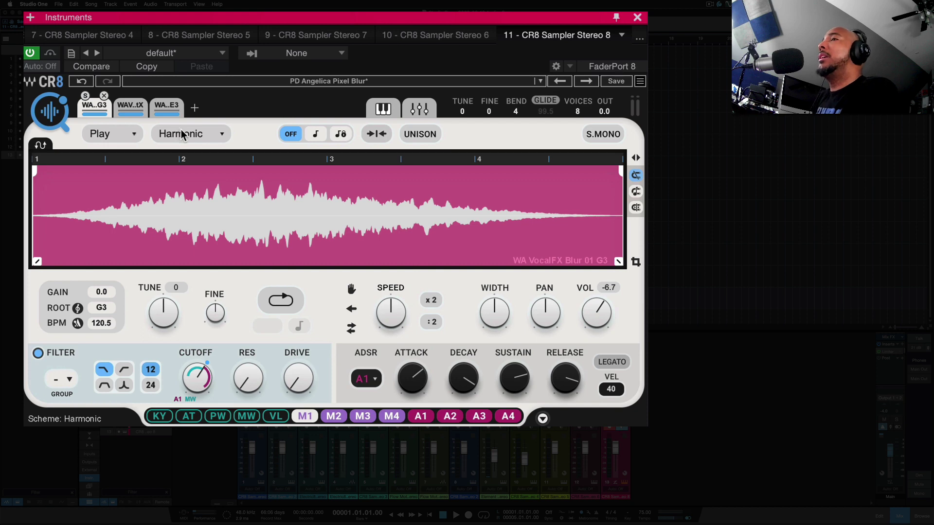
pyautogui.click(223, 130)
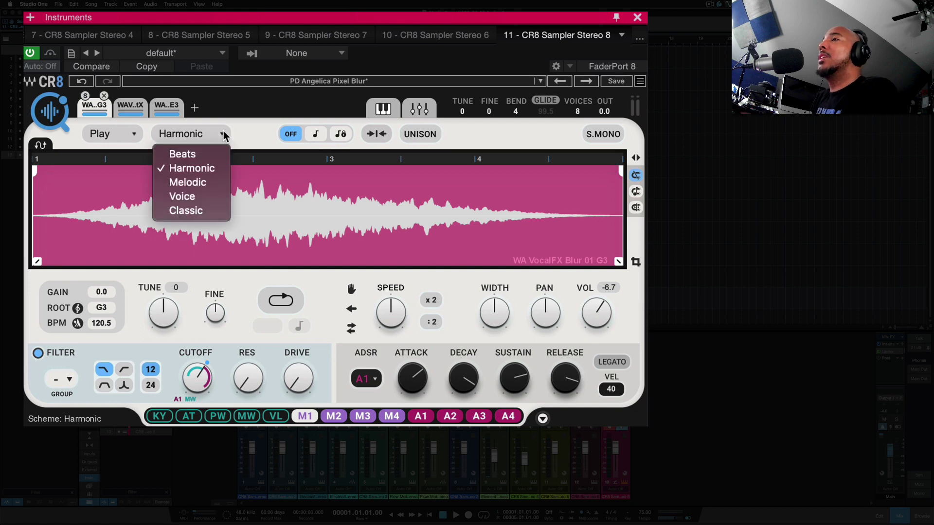
pyautogui.click(246, 119)
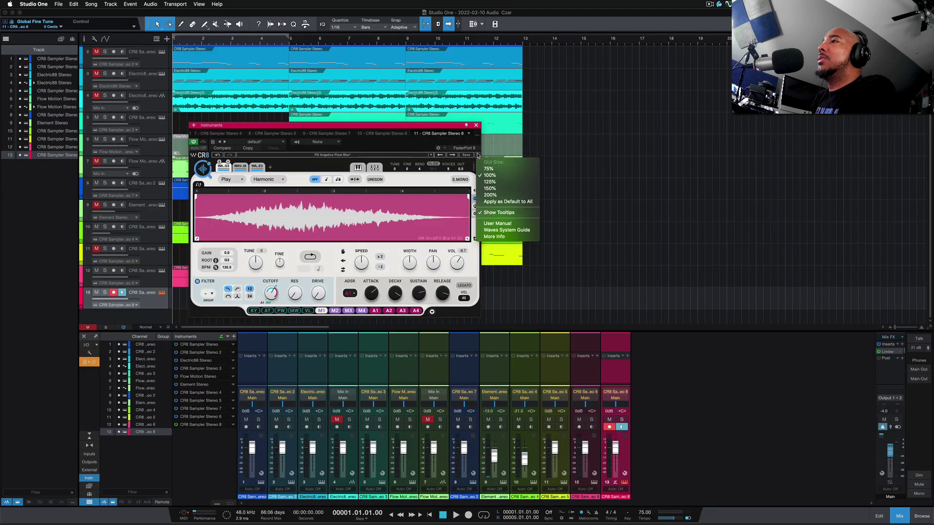
# Enable Show Tooltips in the CR8 settings menu
pyautogui.click(504, 214)
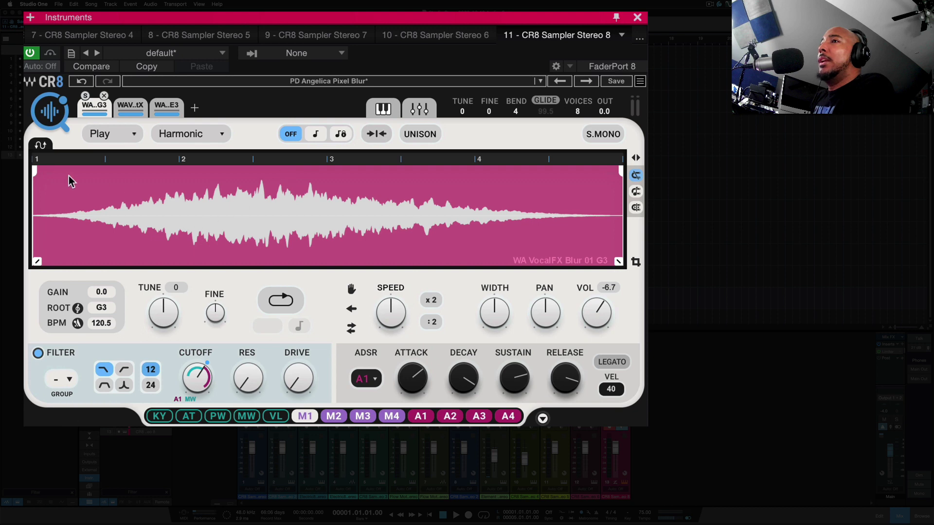
pyautogui.click(41, 145)
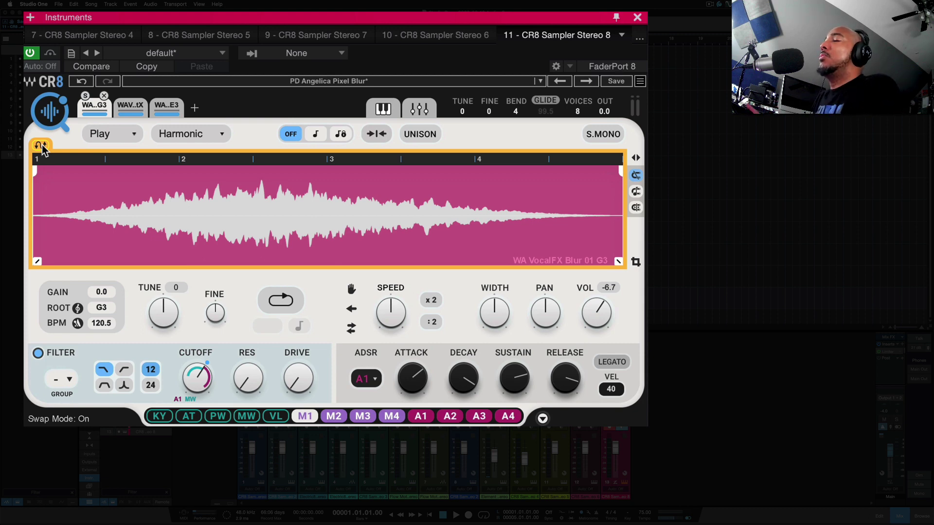
pyautogui.click(41, 146)
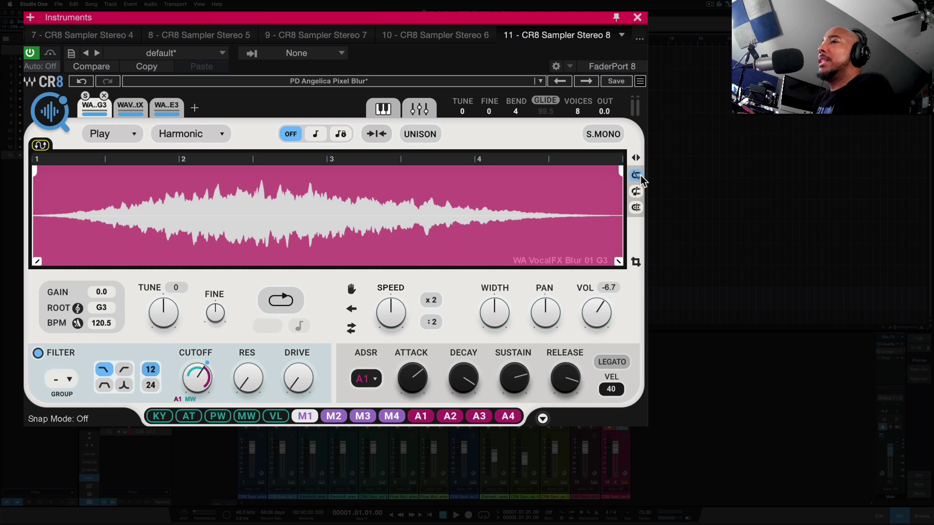
pyautogui.click(638, 193)
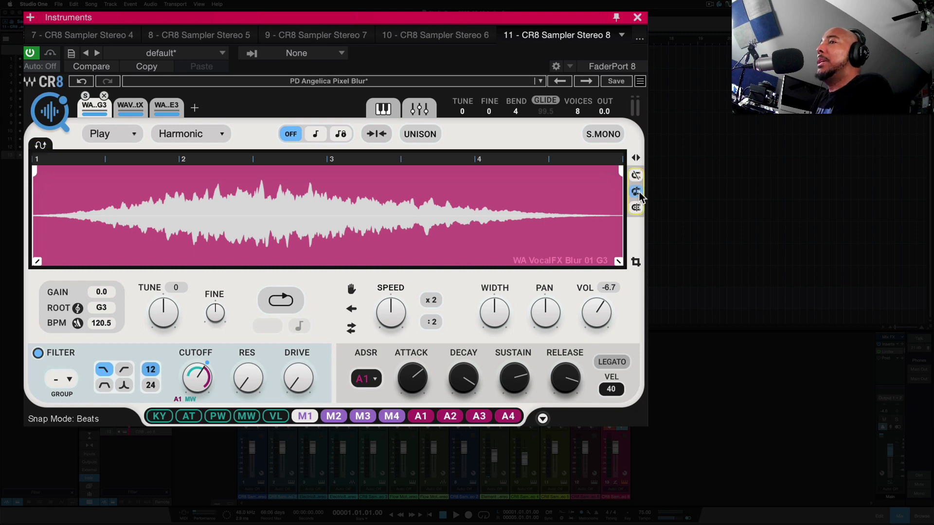
pyautogui.click(635, 208)
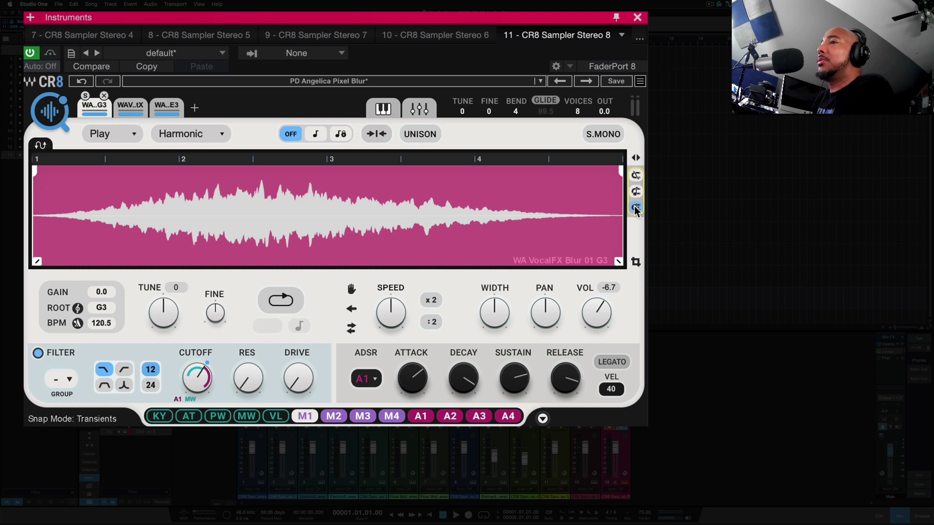
pyautogui.click(636, 175)
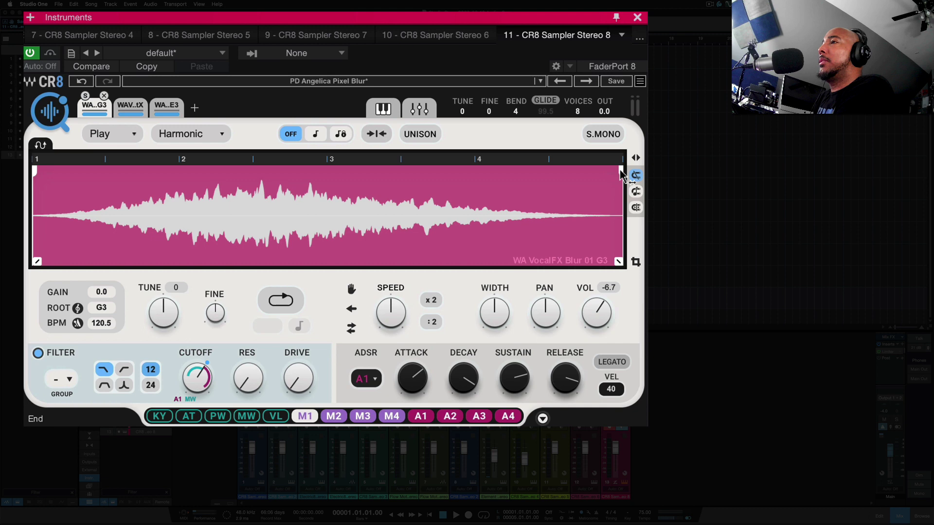
# Pull the Blur sample's end point in slightly, leaving Loop off after toggling it
pyautogui.moveTo(619, 173)
pyautogui.mouseDown()
pyautogui.moveTo(451, 188)
pyautogui.moveTo(617, 191)
pyautogui.mouseUp()
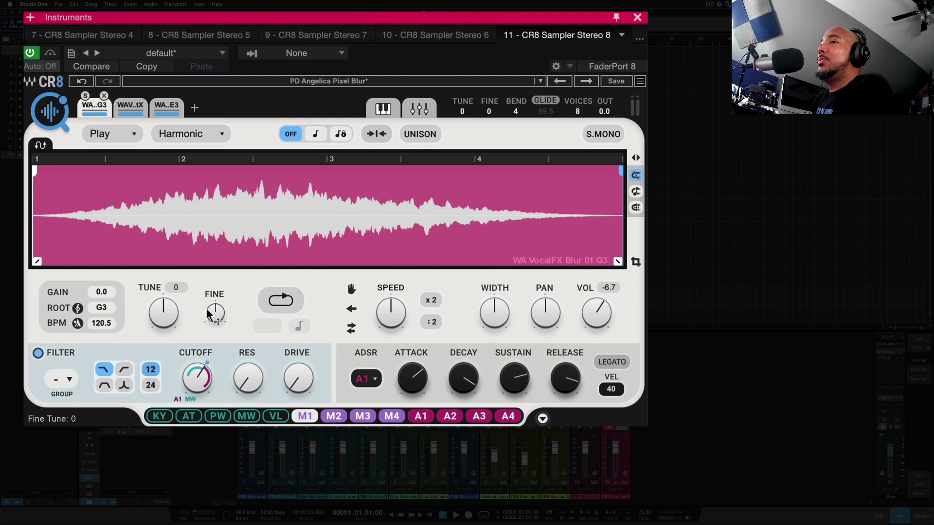
pyautogui.click(272, 304)
pyautogui.click(291, 306)
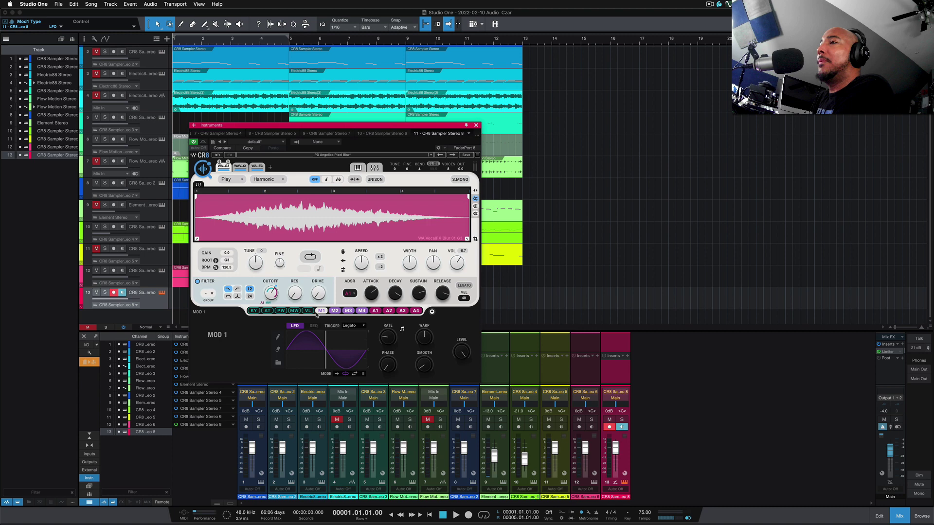
# Drag the M1 badge onto the Cutoff knob and across toward the envelope release
pyautogui.moveTo(321, 311); pyautogui.dragTo(271, 280)
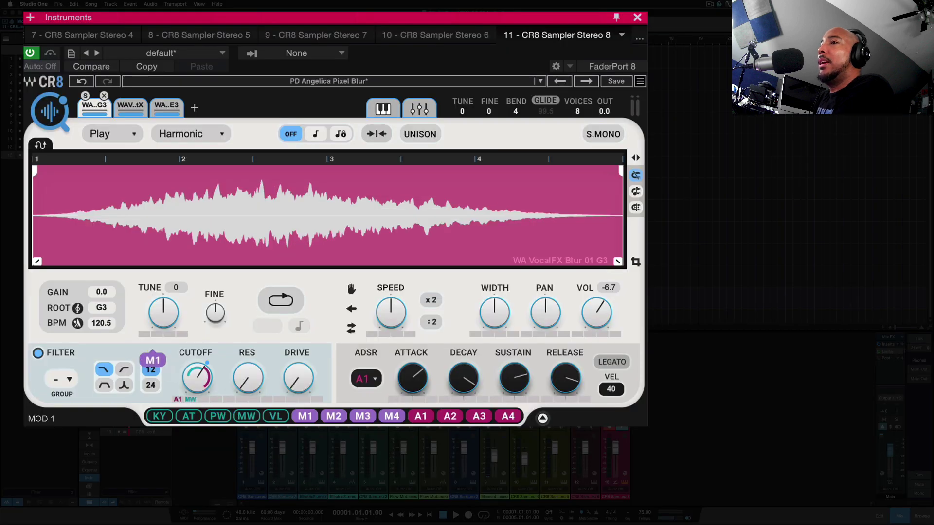
pyautogui.moveTo(198, 350); pyautogui.dragTo(306, 415)
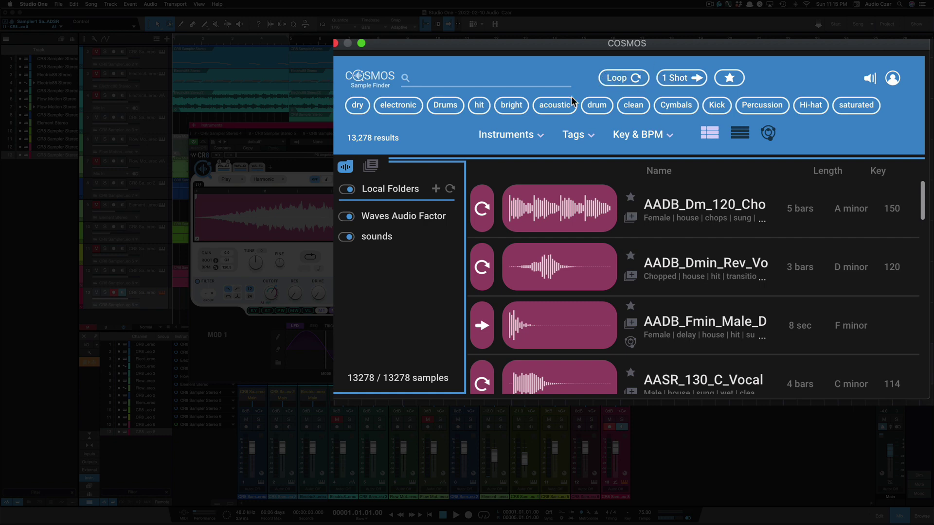
# Switch the Cosmos results to the sound map view with Brightness as its axis
pyautogui.click(773, 132)
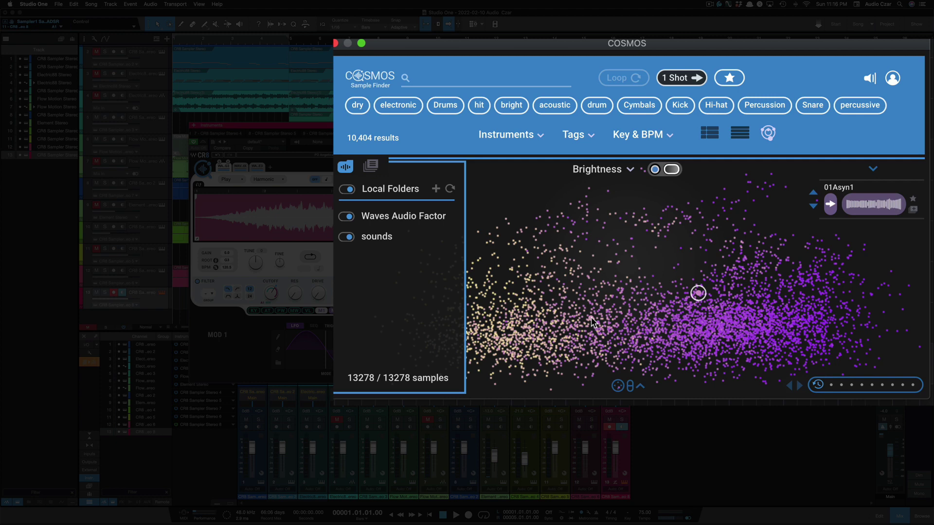
pyautogui.click(627, 172)
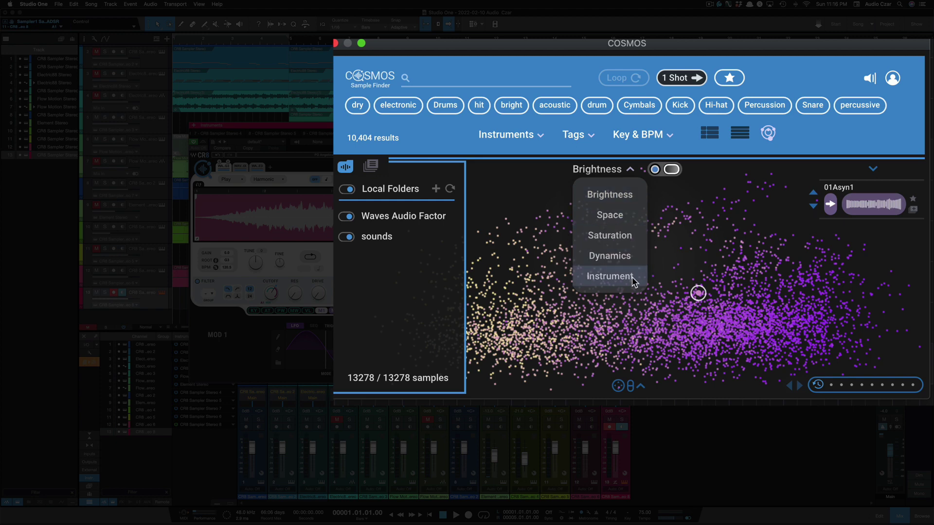
pyautogui.click(610, 195)
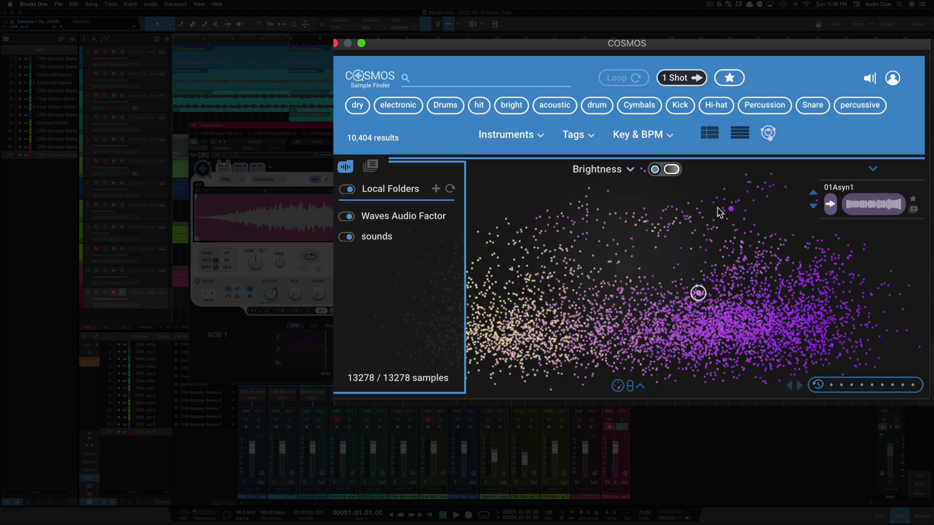
pyautogui.click(629, 169)
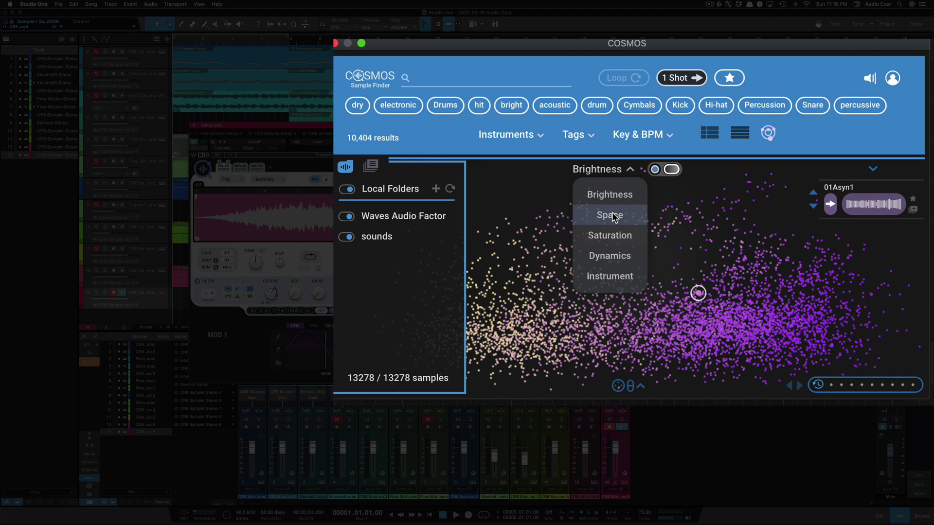
# Exclude the sounds folder, leaving 1,465 Waves Audio Factory results, and return to the map view
pyautogui.click(624, 173)
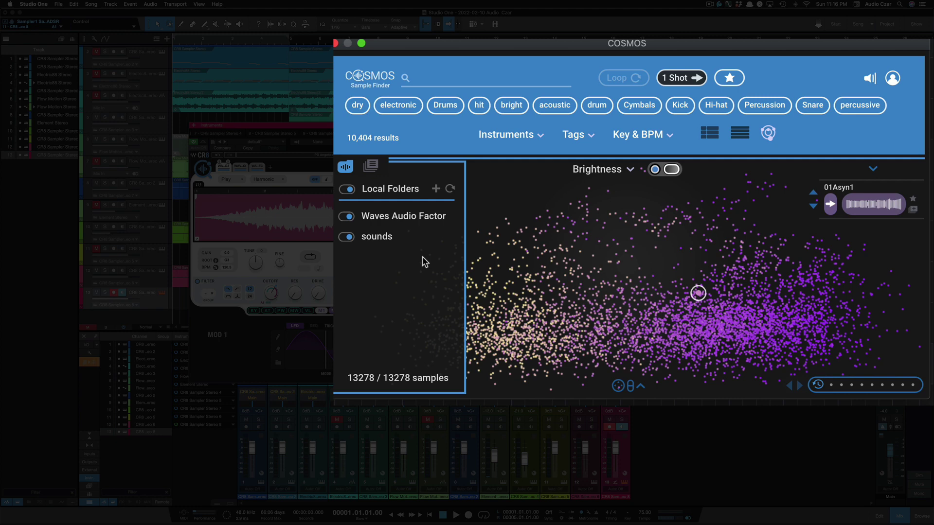
pyautogui.click(347, 237)
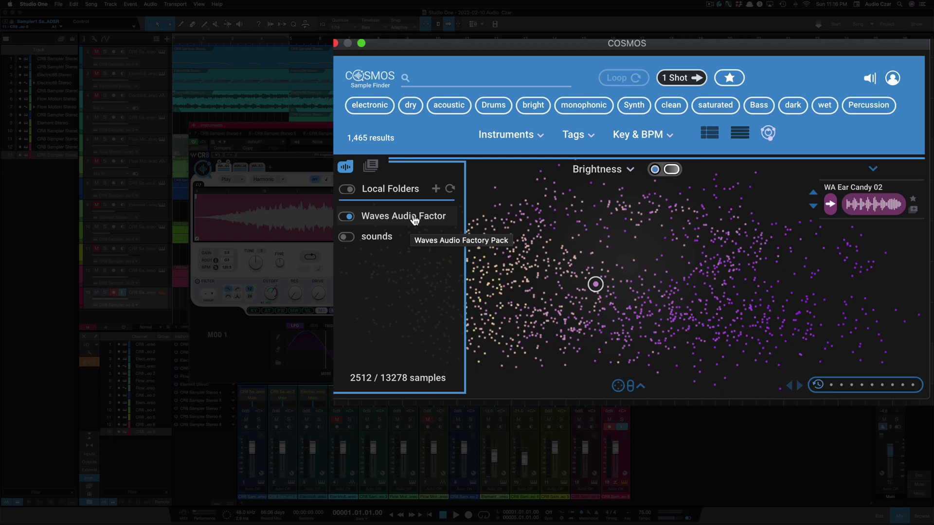
pyautogui.click(712, 138)
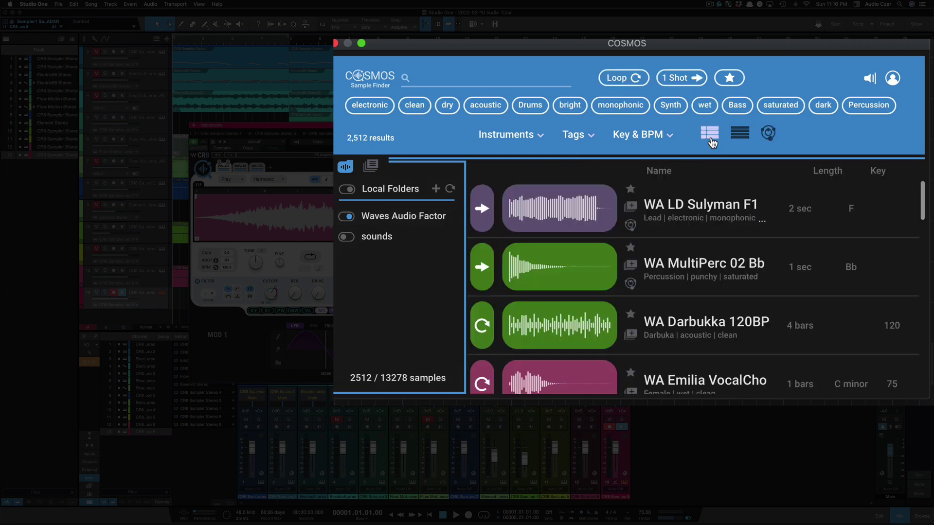
pyautogui.click(742, 134)
pyautogui.click(769, 135)
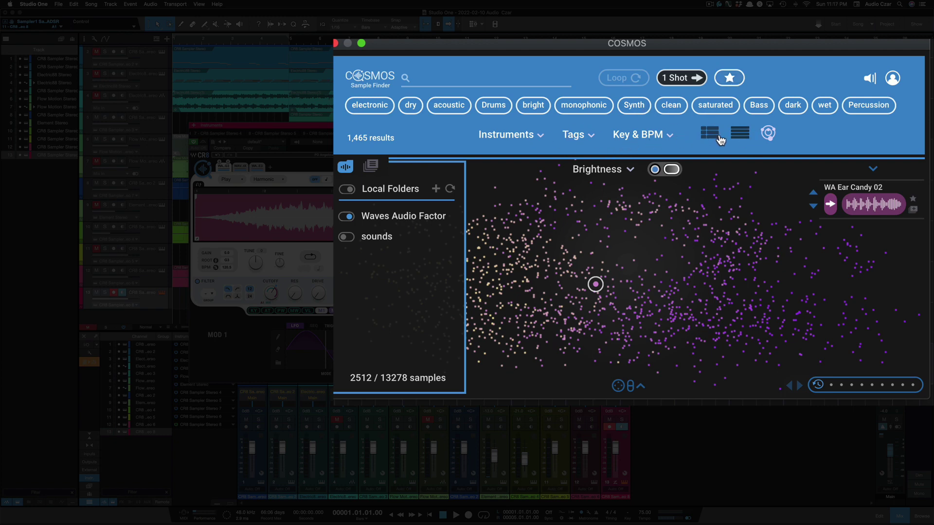
pyautogui.click(473, 76)
# Audition map samples like WA SunRise Emin and drag WA Vibraphone Chord 0 into CR8
pyautogui.click(525, 241)
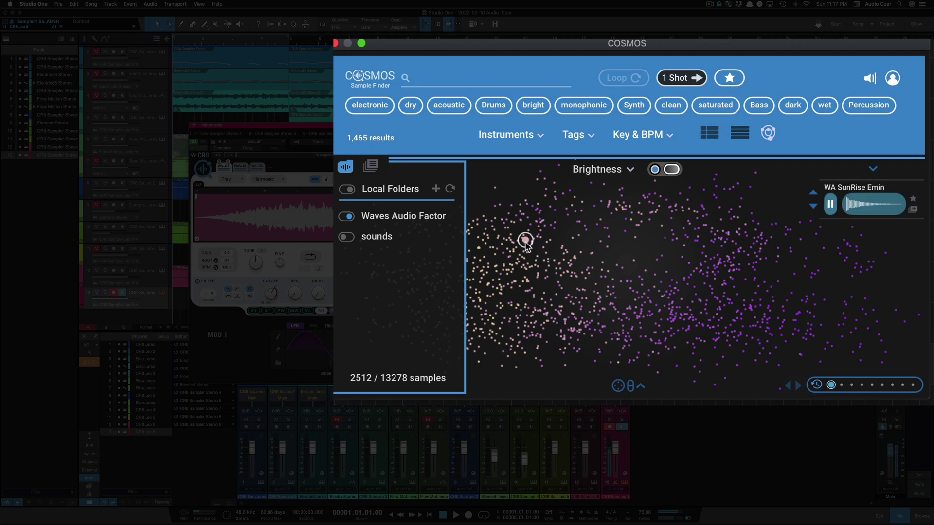
pyautogui.click(523, 265)
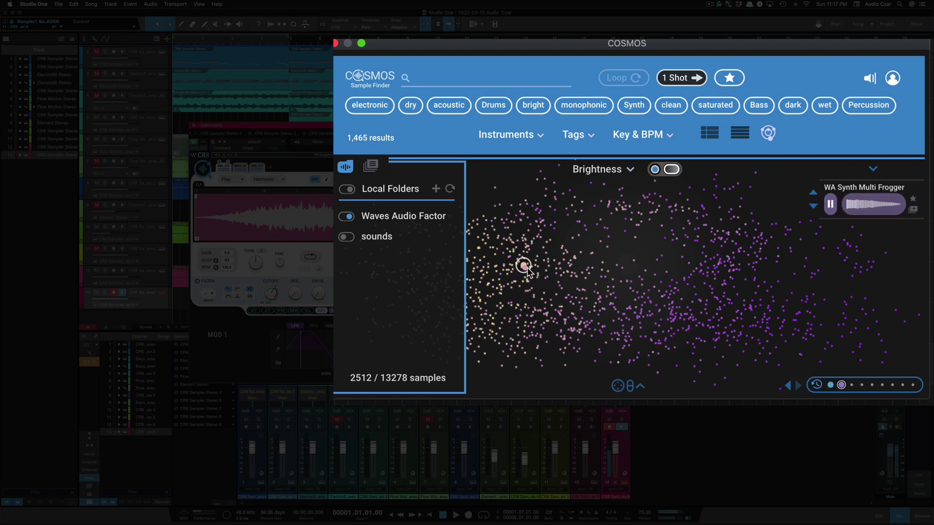
pyautogui.click(560, 268)
pyautogui.click(574, 256)
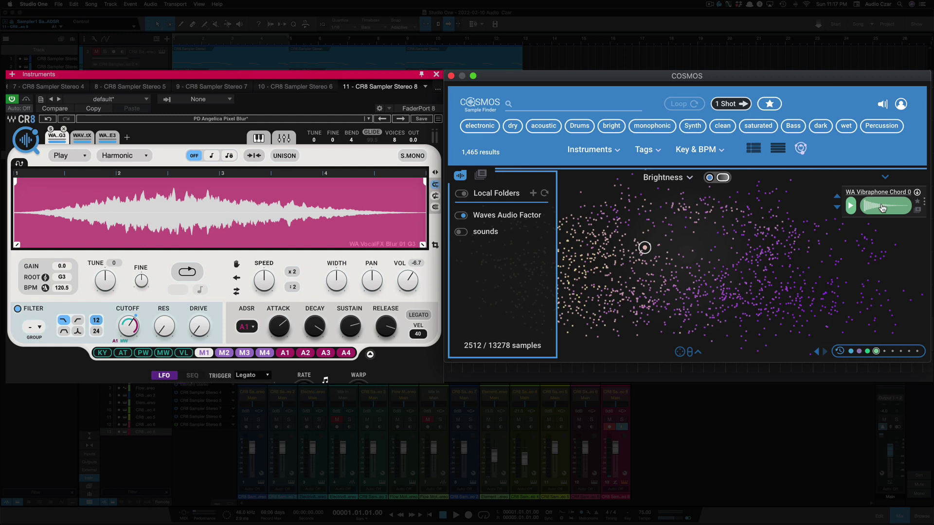
pyautogui.moveTo(883, 209); pyautogui.dragTo(278, 210)
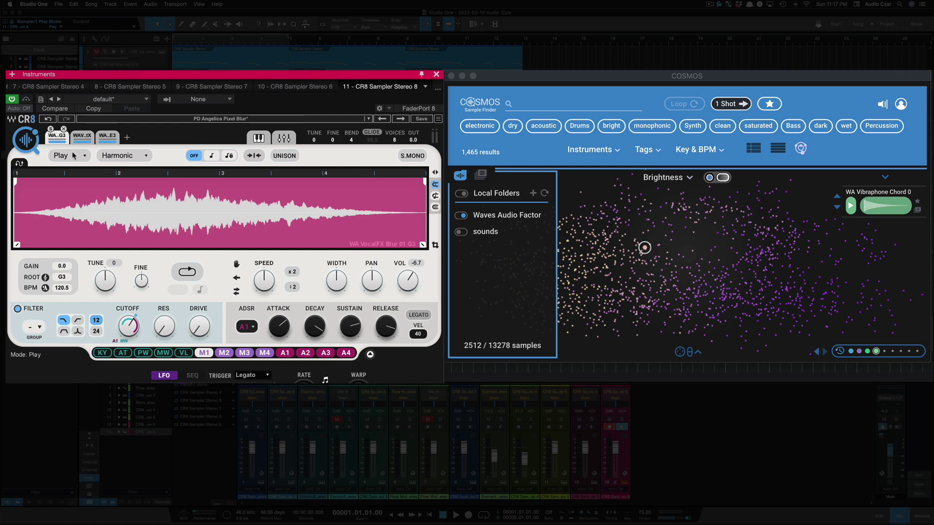
pyautogui.click(108, 136)
# Remove CR8's three old sample layers and drop the vibraphone chord sample into the empty sampler
pyautogui.click(113, 129)
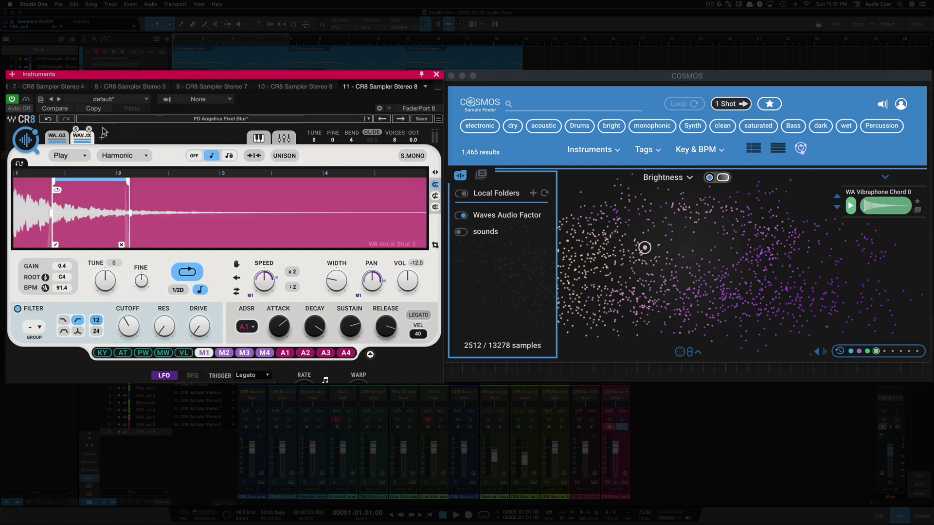
pyautogui.click(89, 129)
pyautogui.click(63, 129)
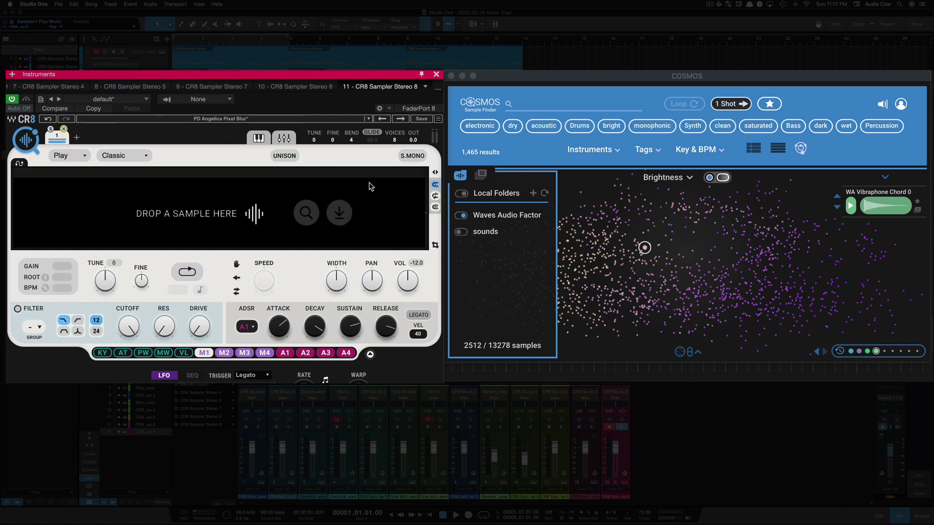
pyautogui.moveTo(864, 213); pyautogui.dragTo(192, 207)
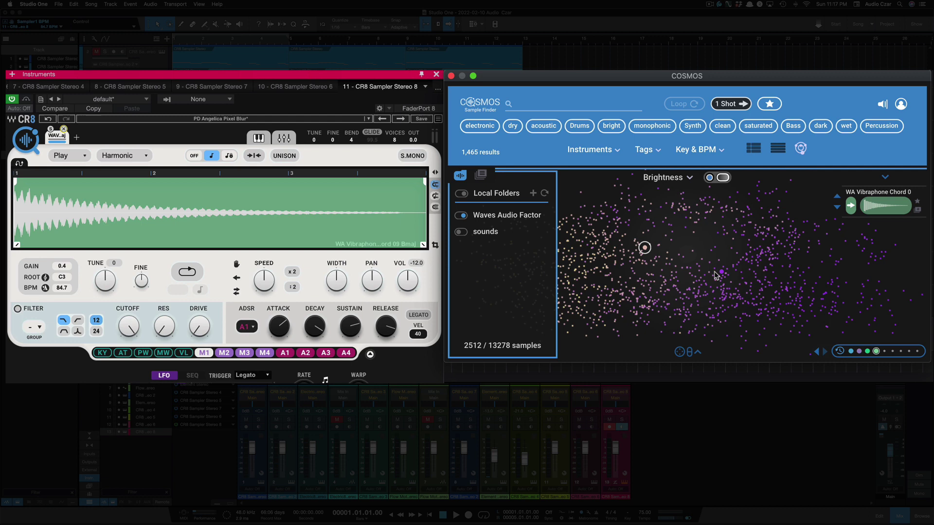
# Audition Sitar G3, Synth Multi BigPad and atmospheric hits on the map, then load WA Gated Flute C4
pyautogui.click(691, 273)
pyautogui.click(682, 268)
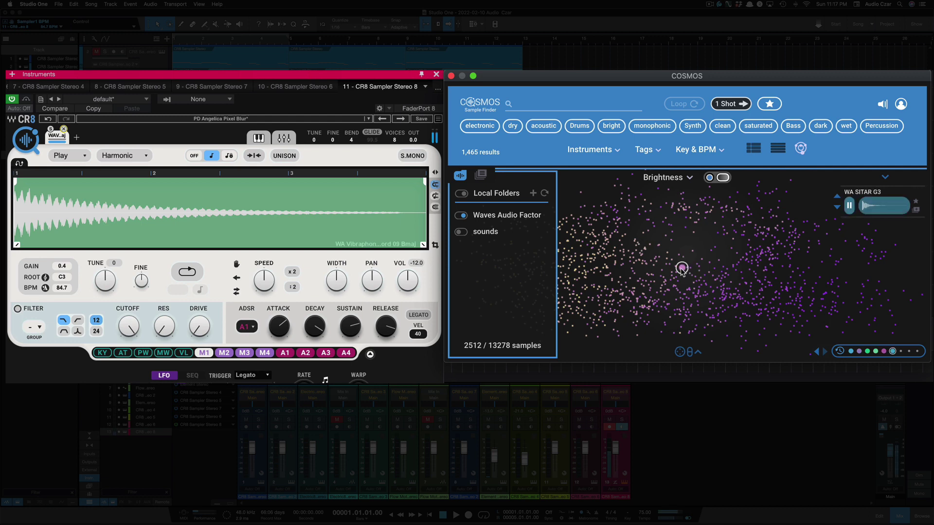
pyautogui.click(676, 263)
pyautogui.click(674, 214)
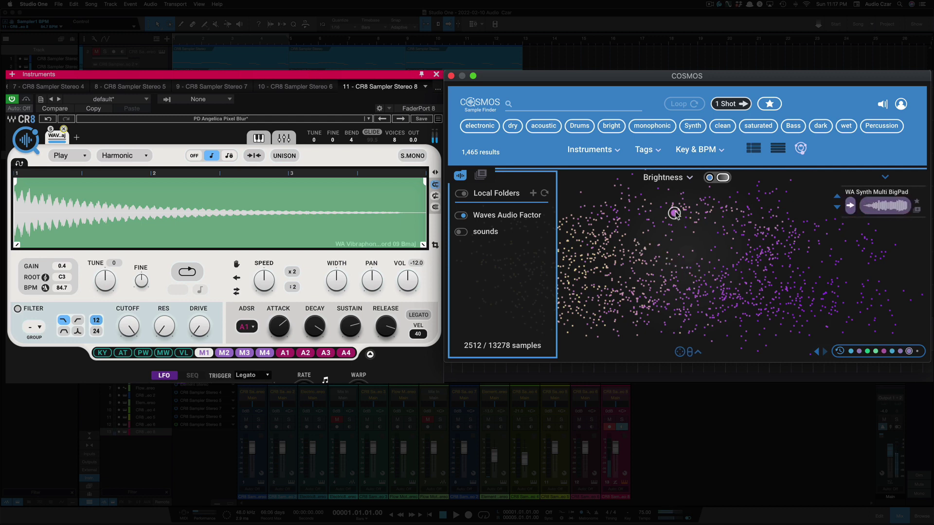
pyautogui.click(715, 223)
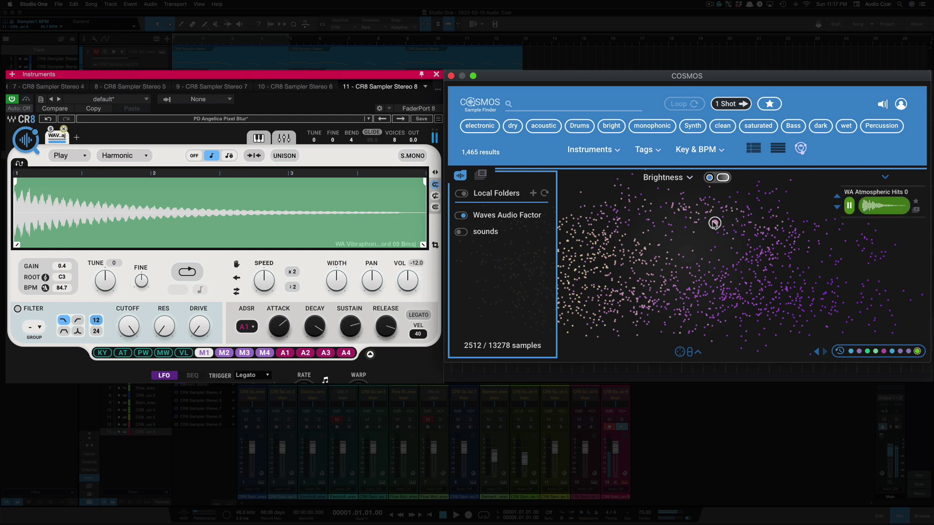
pyautogui.click(722, 217)
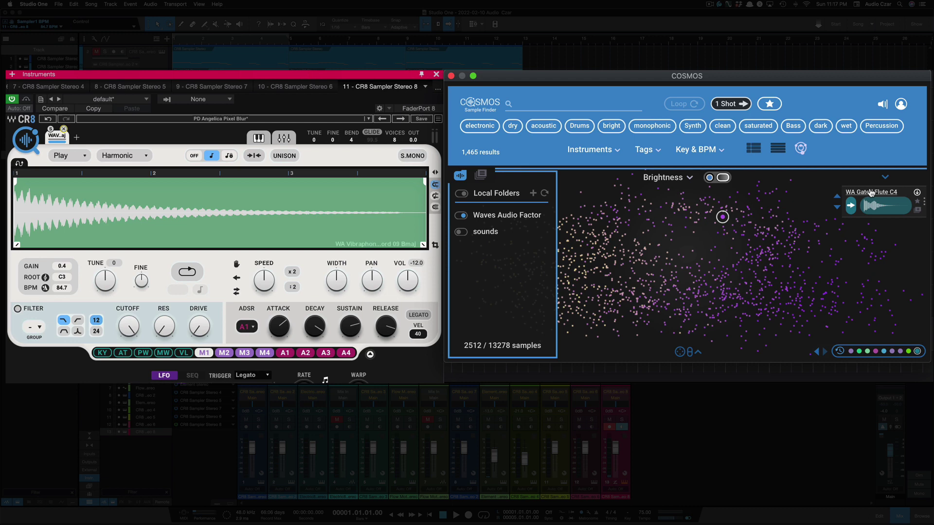
pyautogui.moveTo(871, 193); pyautogui.dragTo(198, 215)
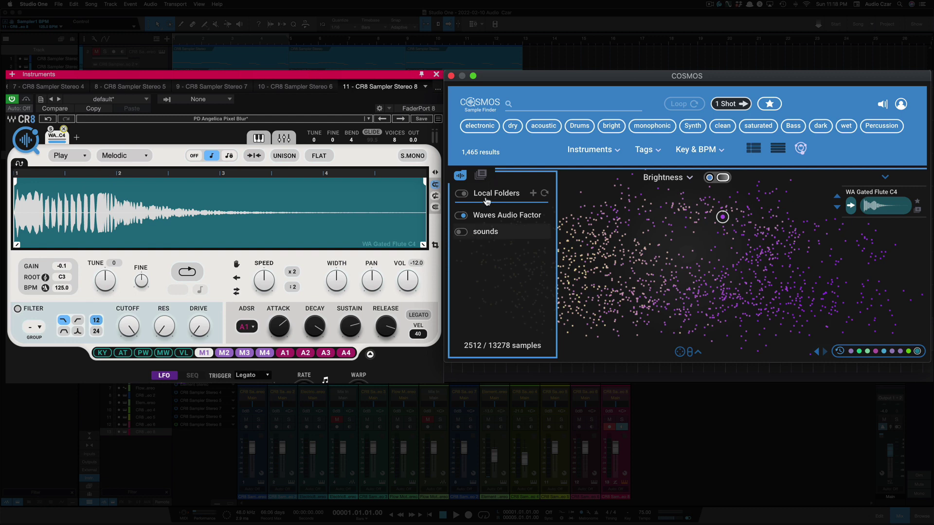
pyautogui.click(482, 175)
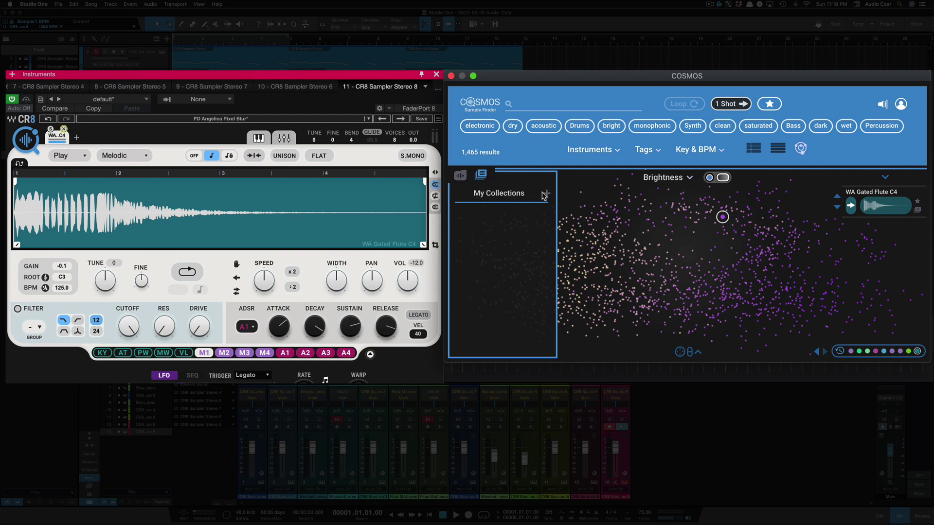
pyautogui.click(459, 178)
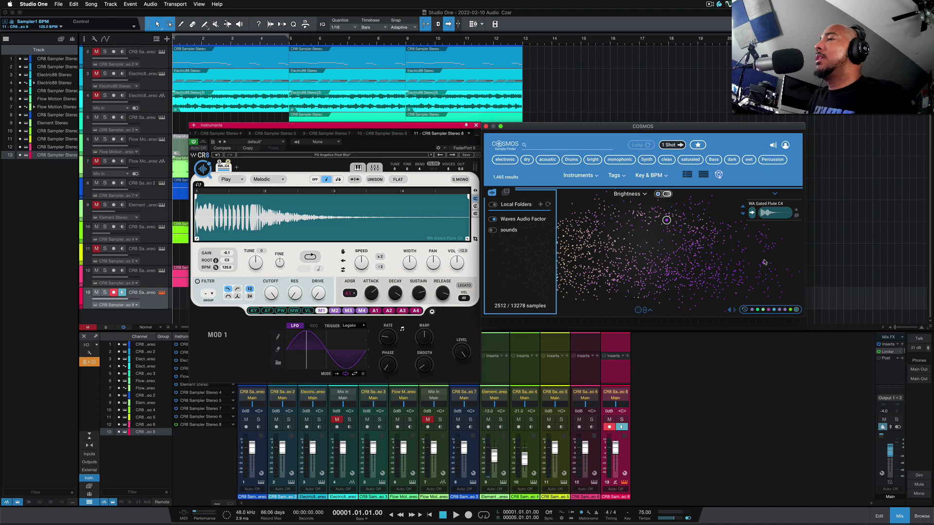
# Close the Cosmos and Instruments windows and play back the full 13-track arrangement
pyautogui.click(485, 126)
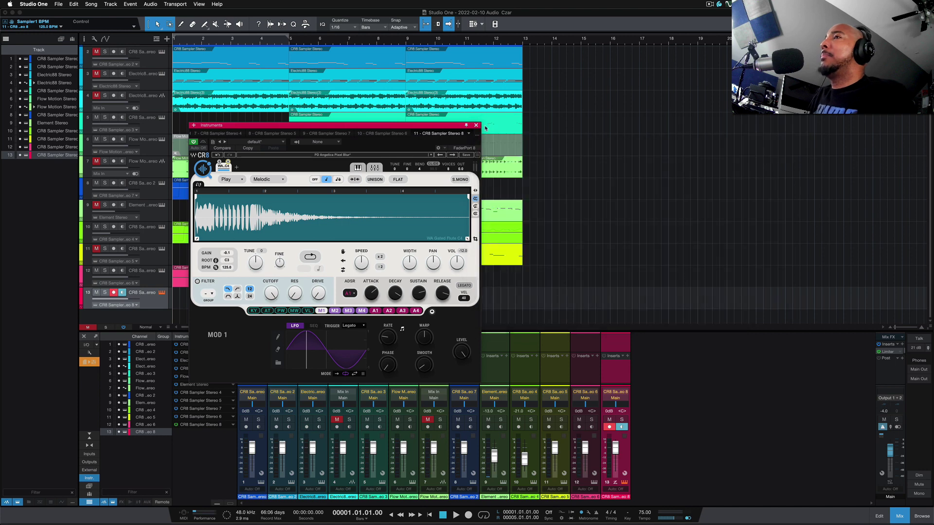
pyautogui.scroll(6, 359, 134)
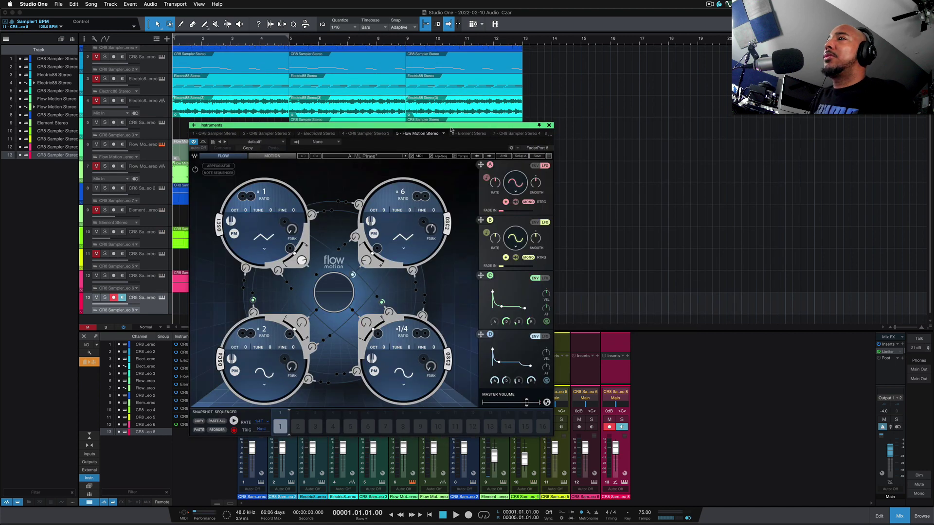
pyautogui.click(549, 126)
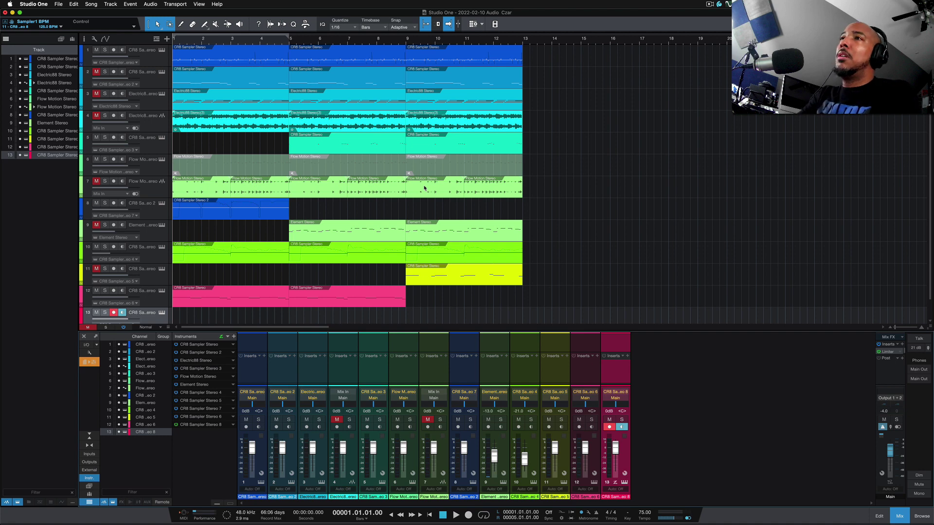
pyautogui.press('space')
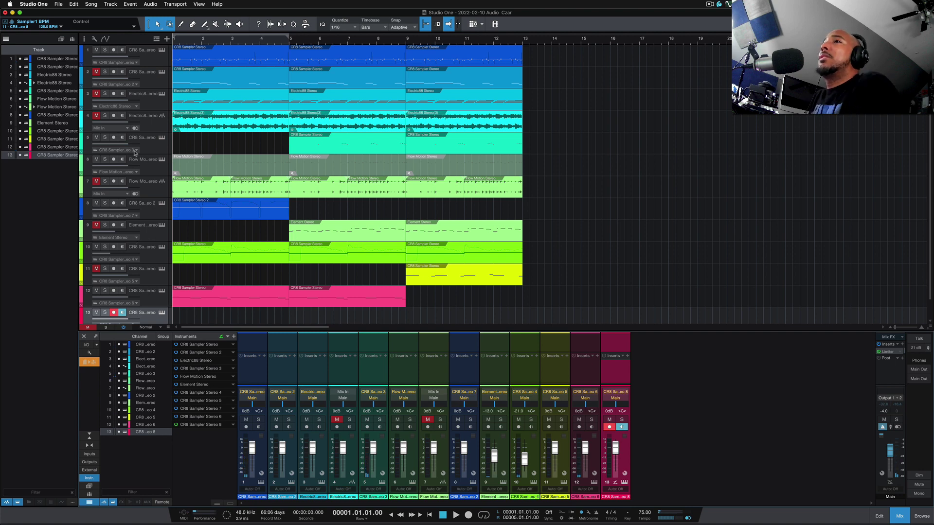
# Open track 1's CR8 sampler and play the song to hear the DK NoRegrets drum kit
pyautogui.click(161, 60)
pyautogui.click(162, 50)
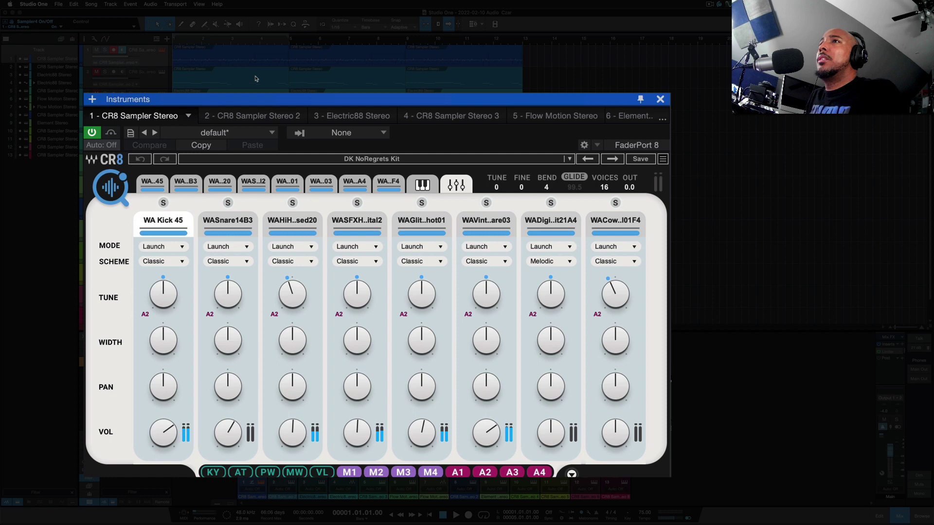
pyautogui.press('space')
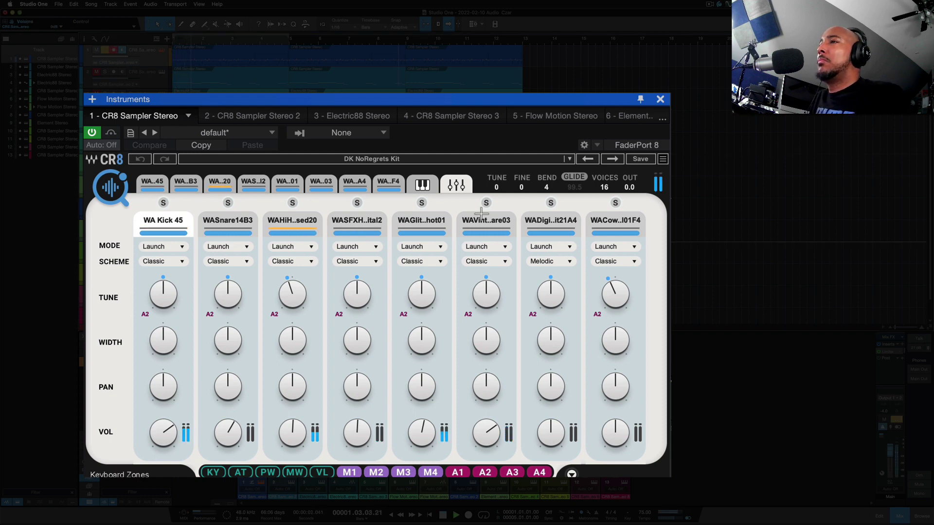
# Show the kit's key mapping, view Kick 45, Snare 14 B3 and HiHatClosed 20, then open the 808 sampler
pyautogui.click(422, 184)
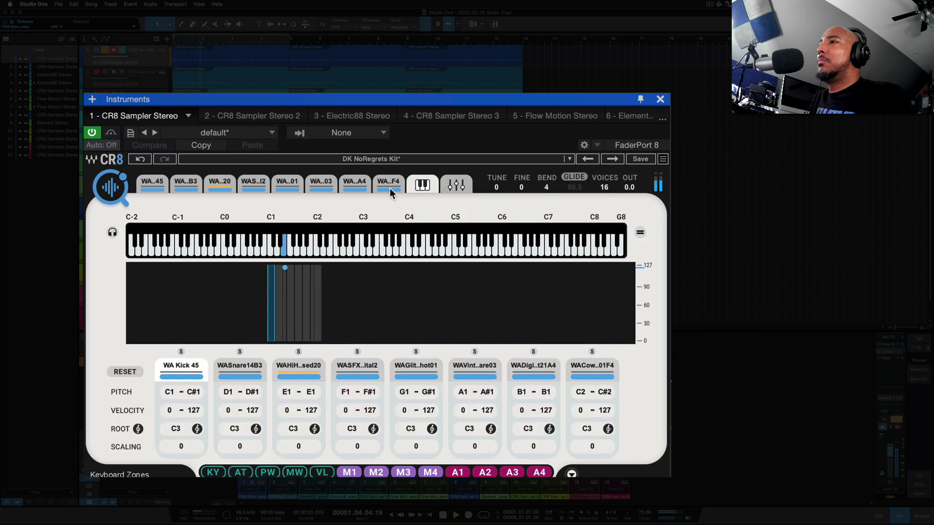
pyautogui.click(151, 186)
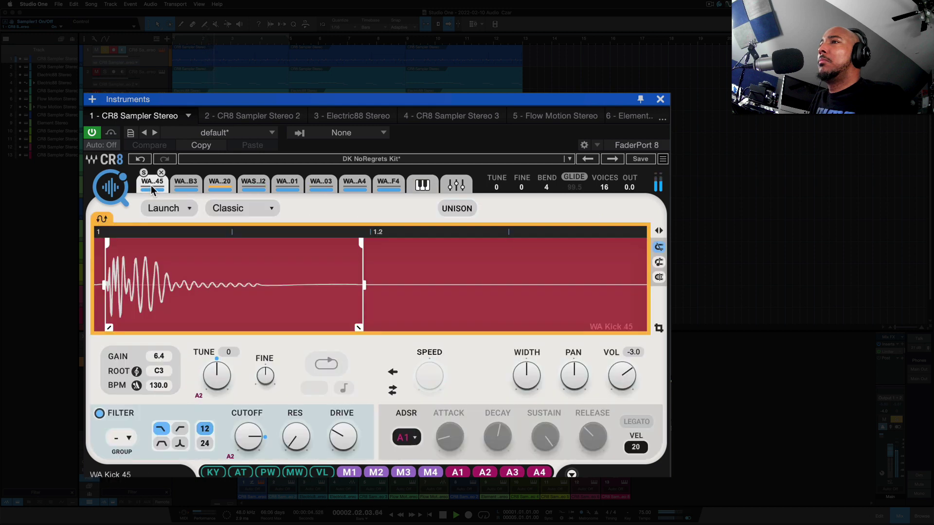
pyautogui.click(191, 185)
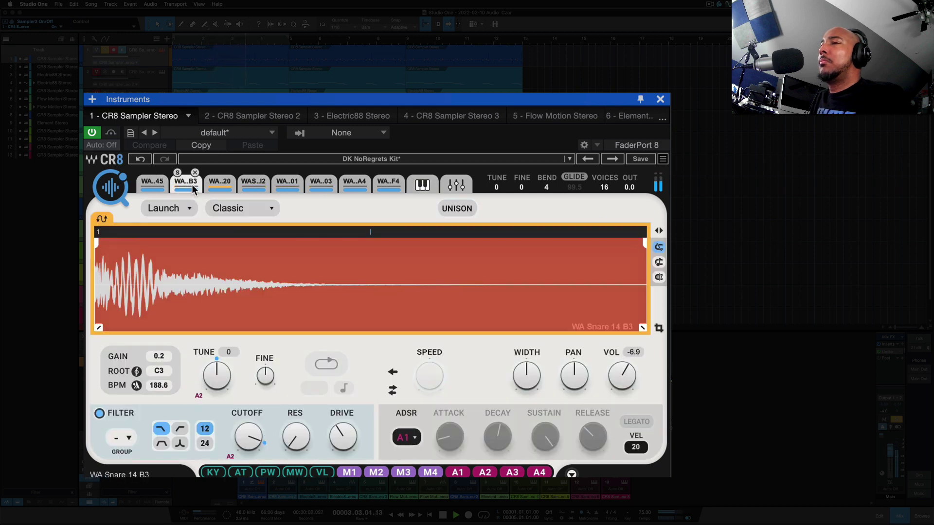
pyautogui.click(220, 184)
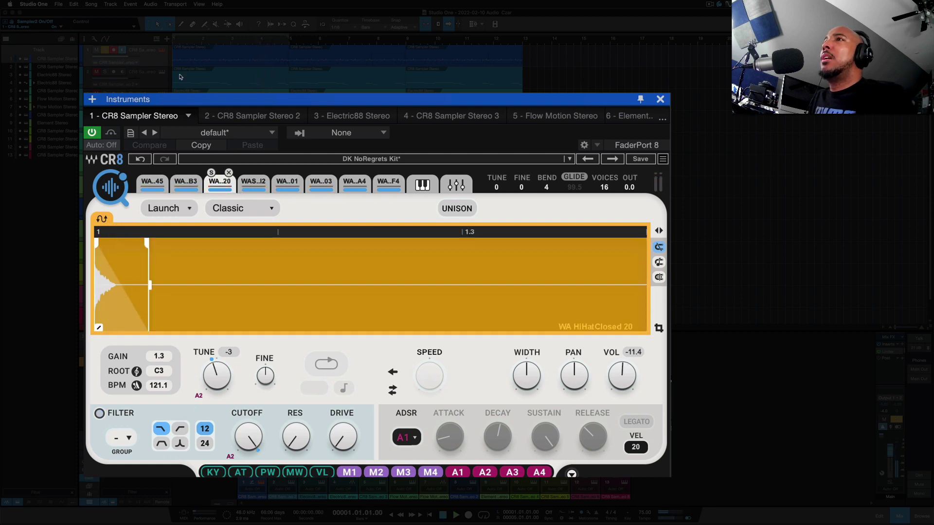
pyautogui.click(154, 82)
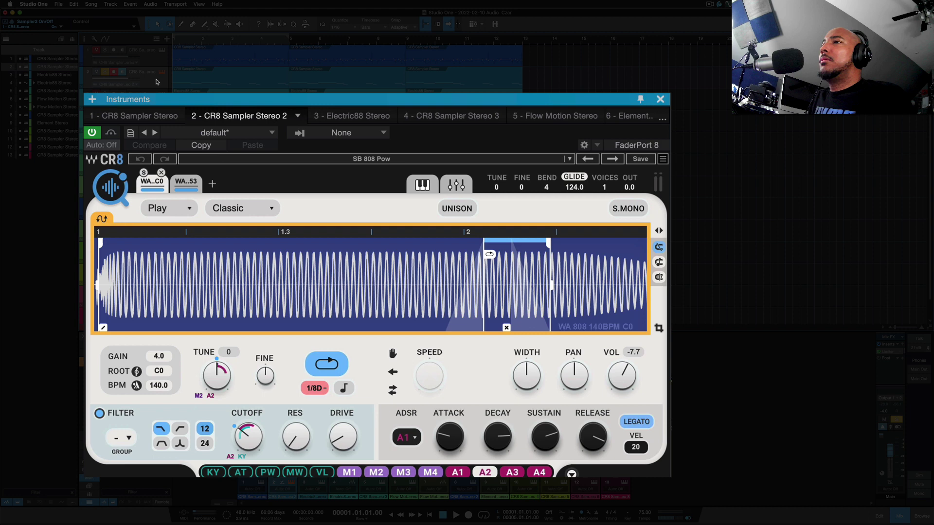
# Play and stop the song twice to hear the looped WA 808 140BPM C0 bass
pyautogui.press('space')
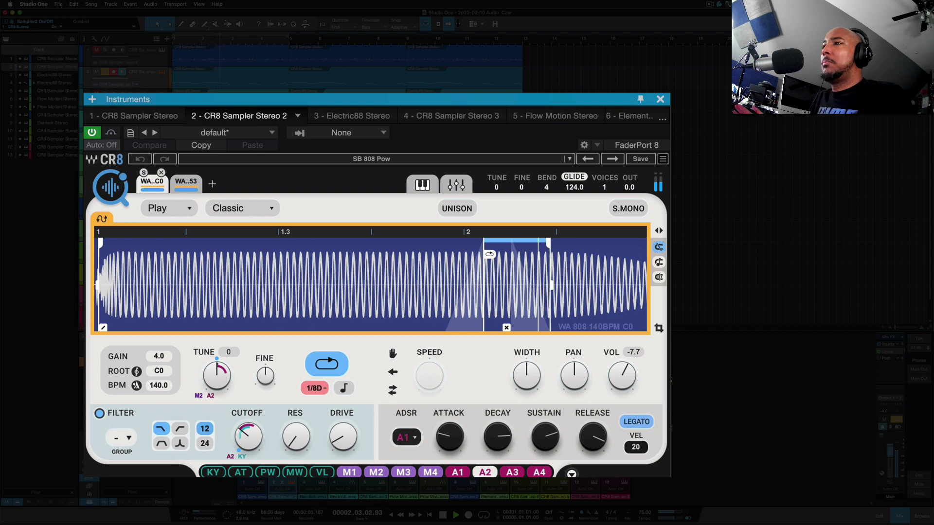
pyautogui.press('space')
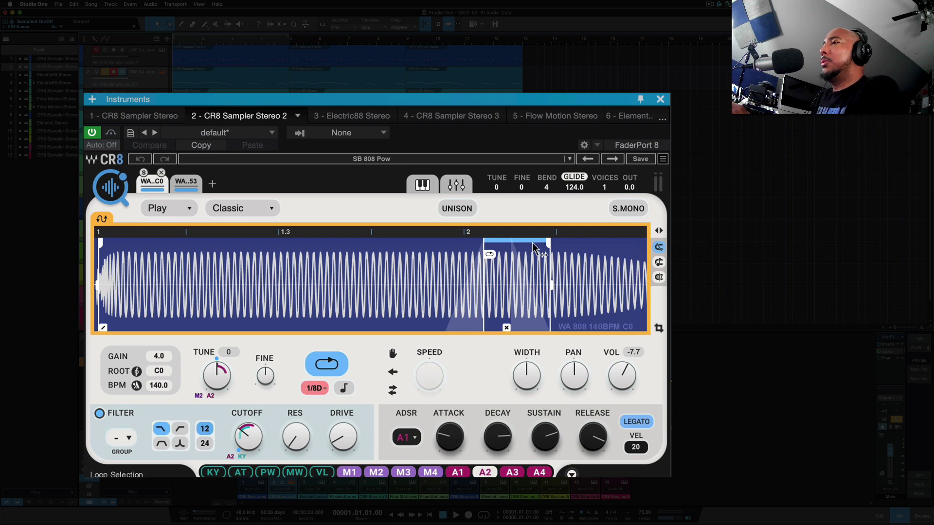
pyautogui.press('space')
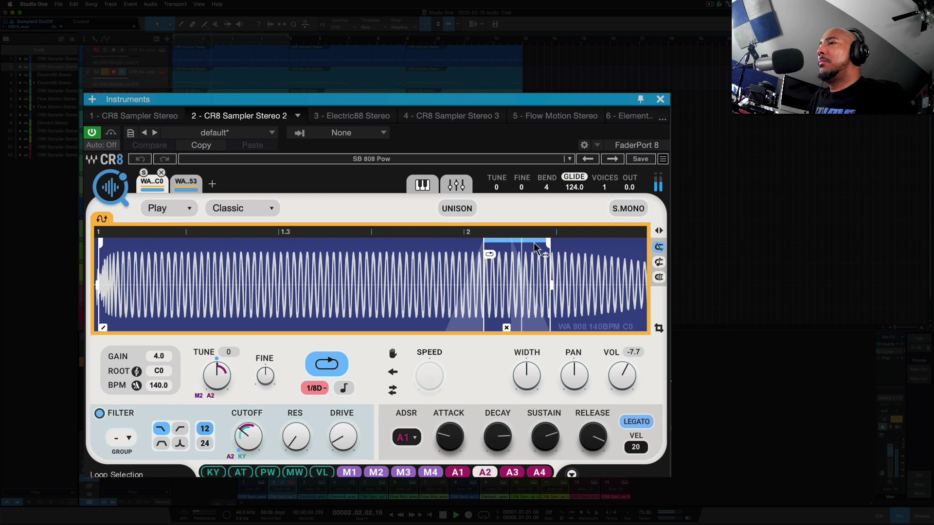
pyautogui.press('space')
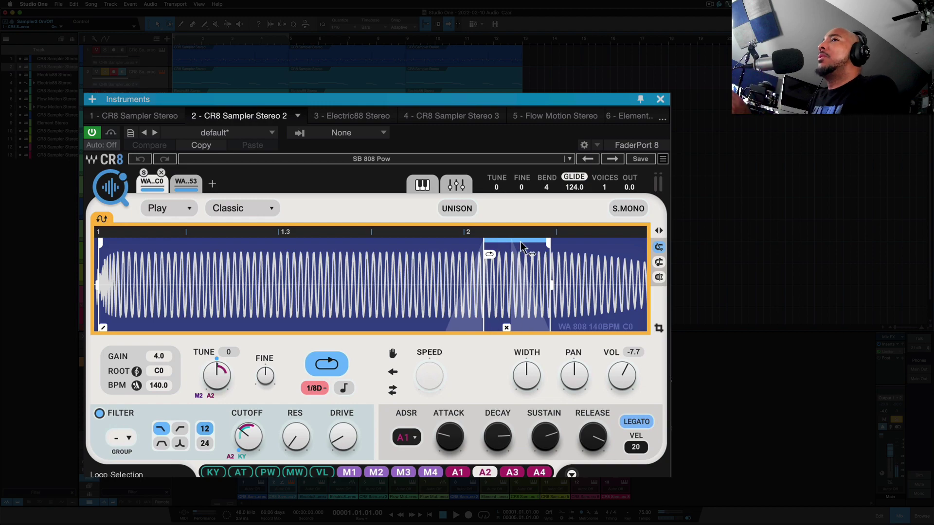
# Play the Electric88 electric piano part, then select tracks 4 and 5 to show CR8 Sampler Stereo 3
pyautogui.click(156, 102)
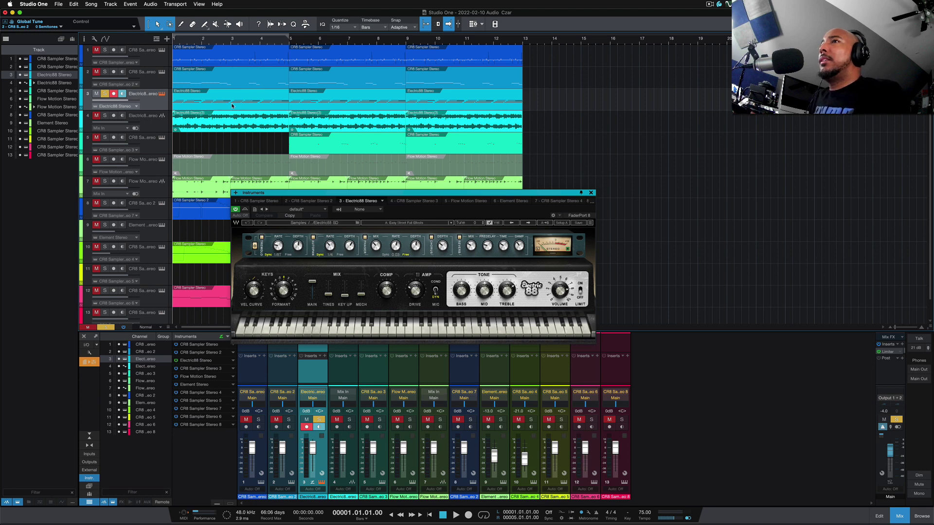
pyautogui.press('space')
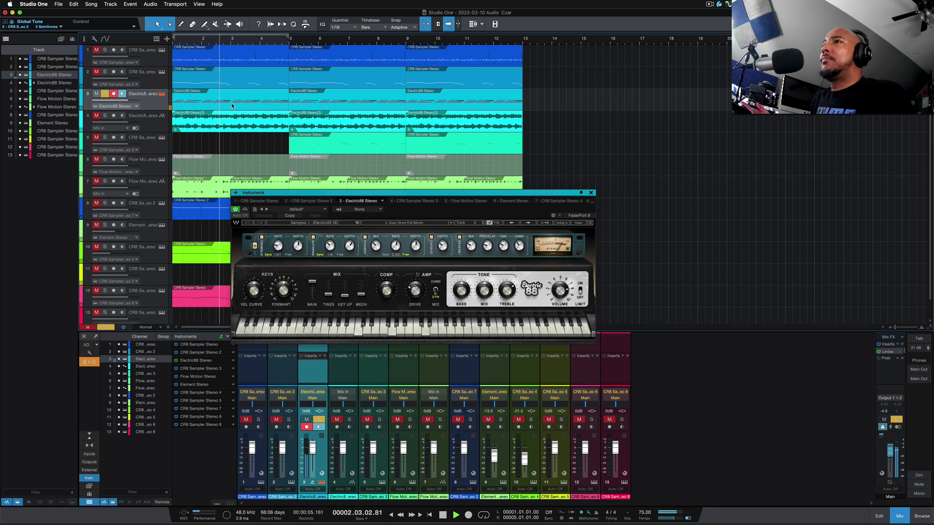
pyautogui.press('space')
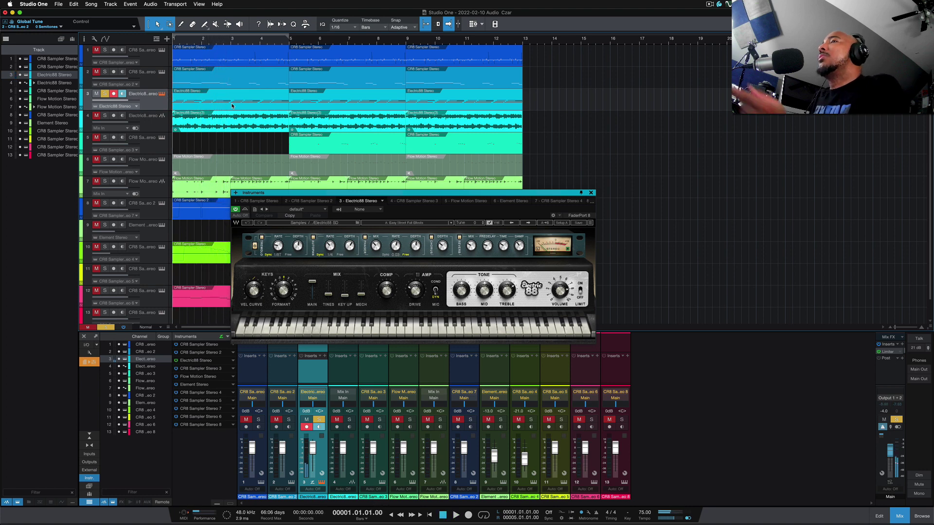
pyautogui.click(161, 127)
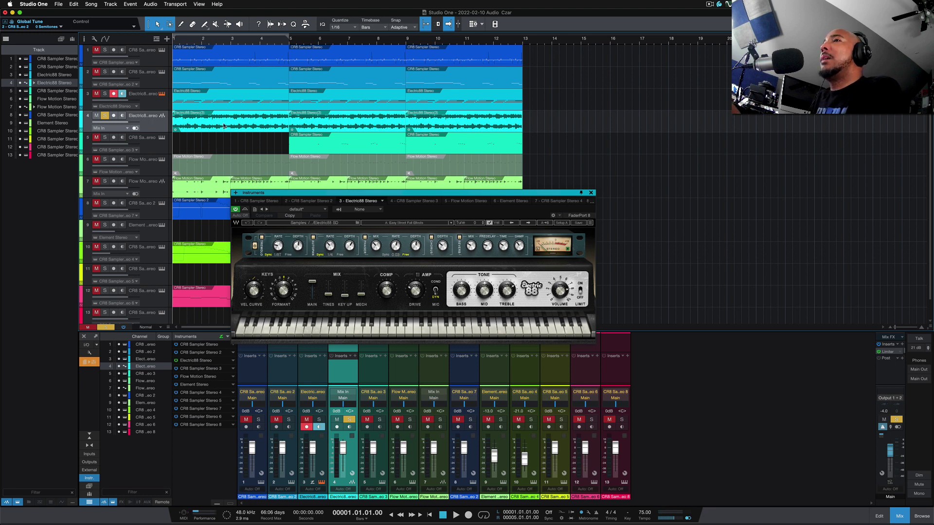
pyautogui.click(199, 142)
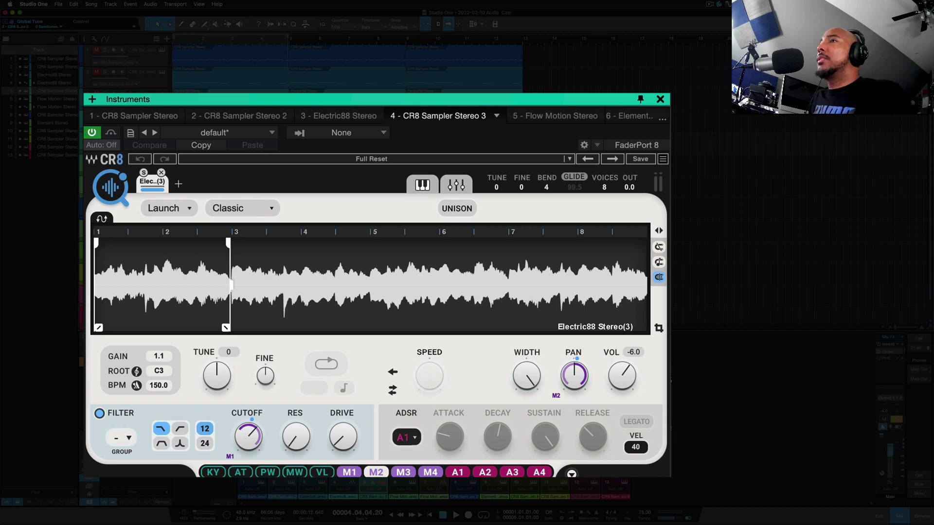
# Play the Electric88 Stereo(3) resample, toggle the mod strip arrow, and select the Flow Motion Stereo track
pyautogui.press('space')
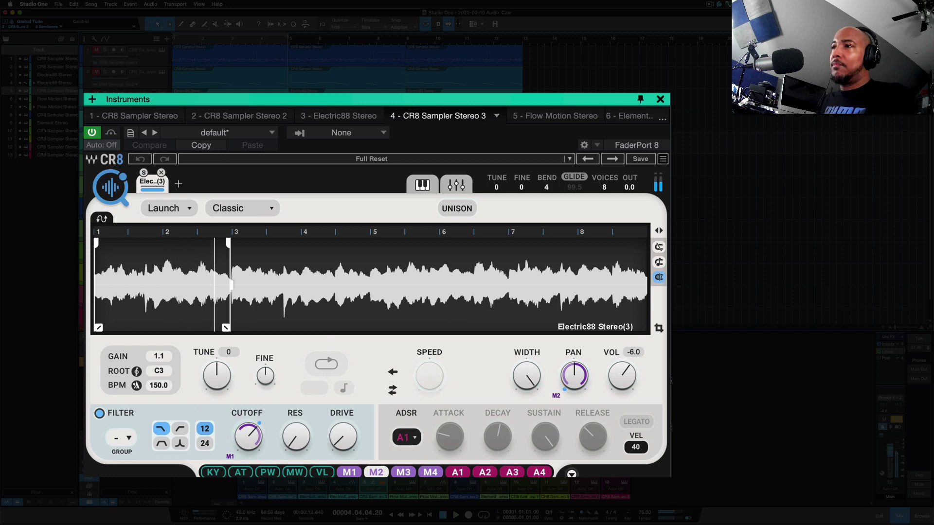
pyautogui.press('space')
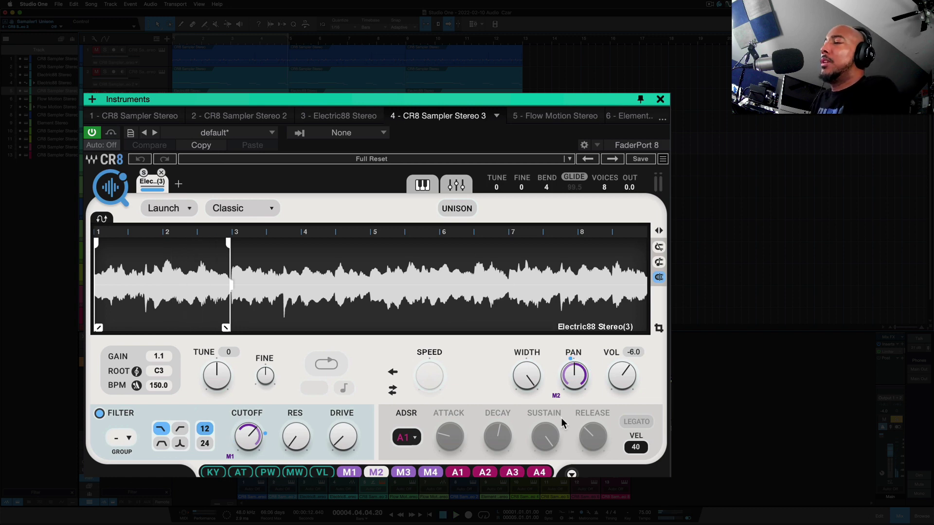
pyautogui.click(572, 473)
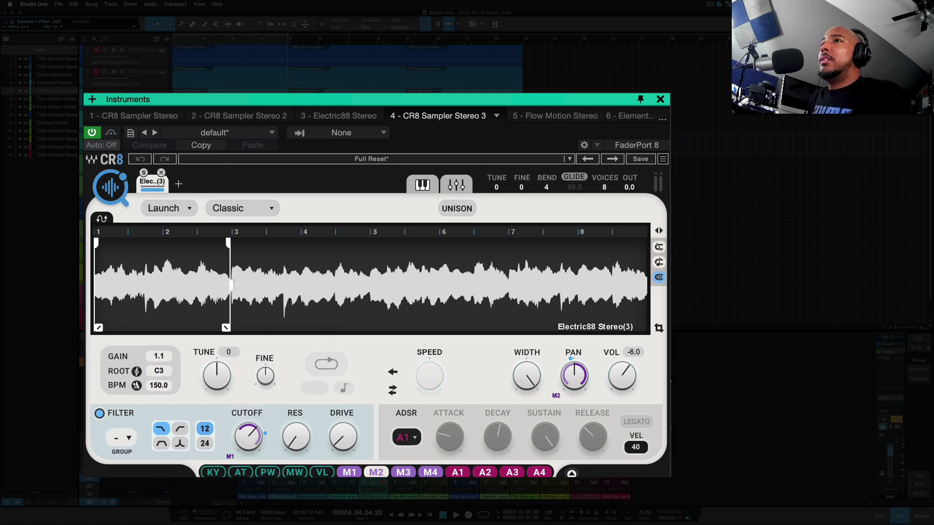
pyautogui.click(56, 106)
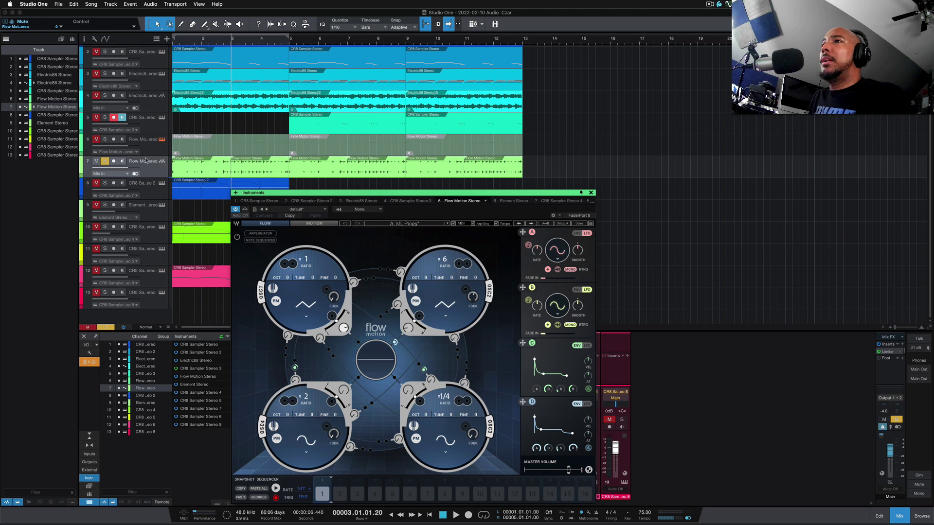
# Play the Waves Flow Motion part, then show CR8 Sampler Stereo 7 with its Flow Motion resample
pyautogui.press('space')
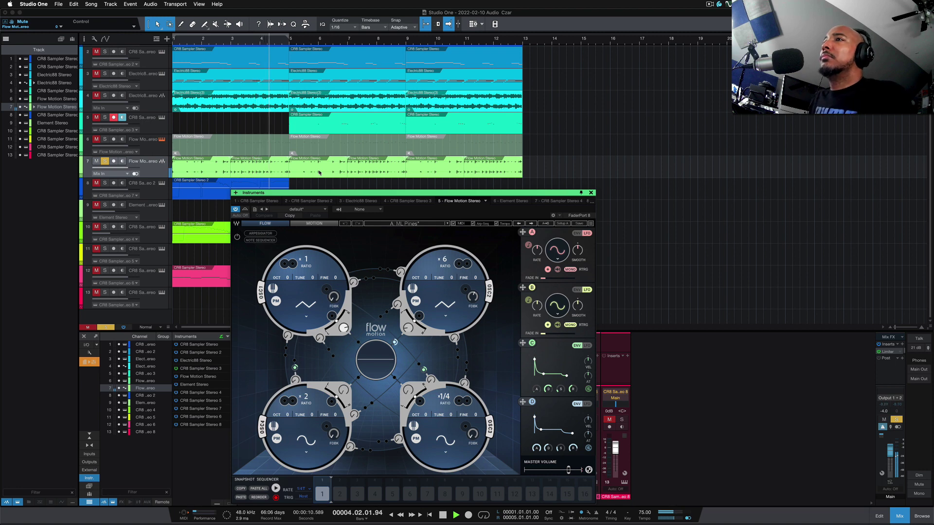
pyautogui.press('space')
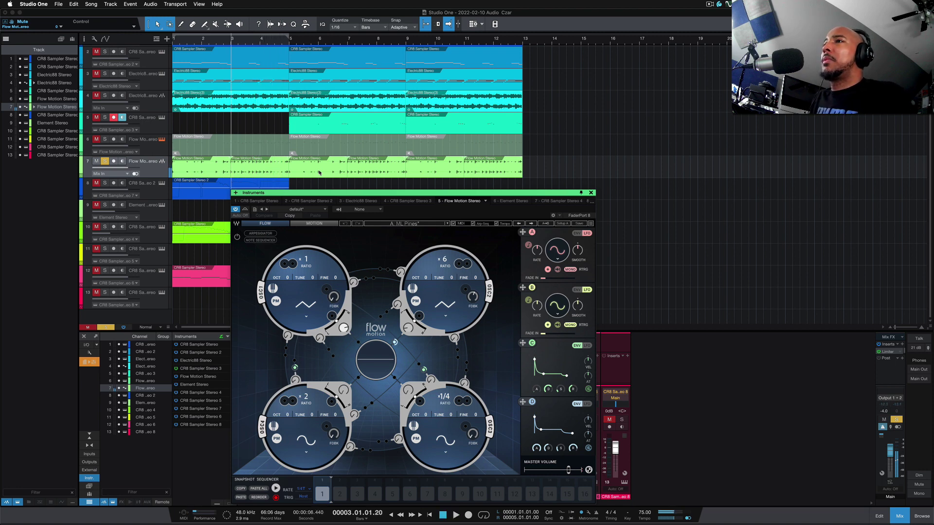
pyautogui.click(151, 192)
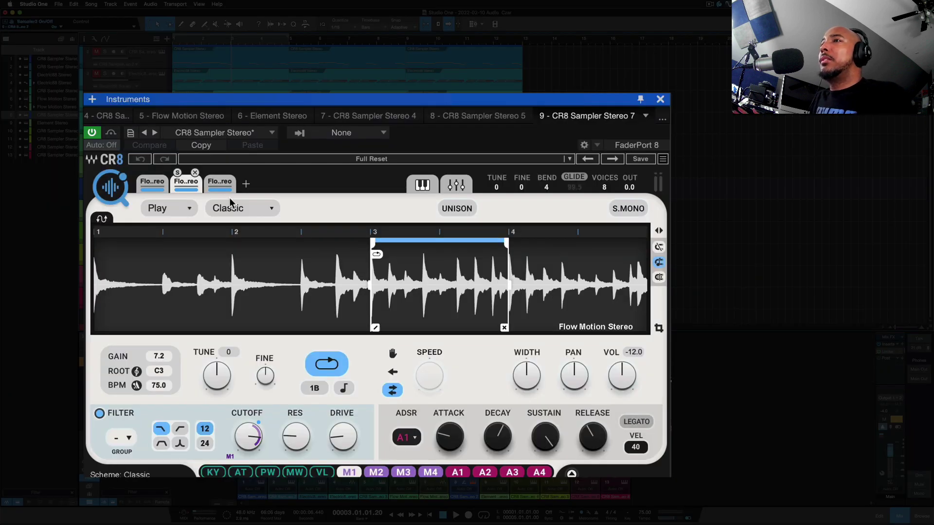
# Play the looped Flow Motion Stereo resample and move its loop-end marker near bar 4
pyautogui.press('space')
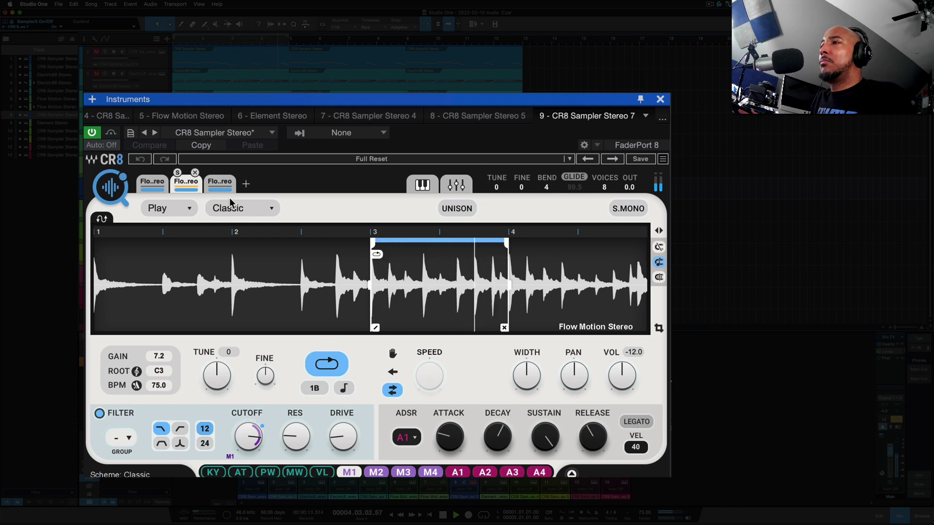
pyautogui.press('space')
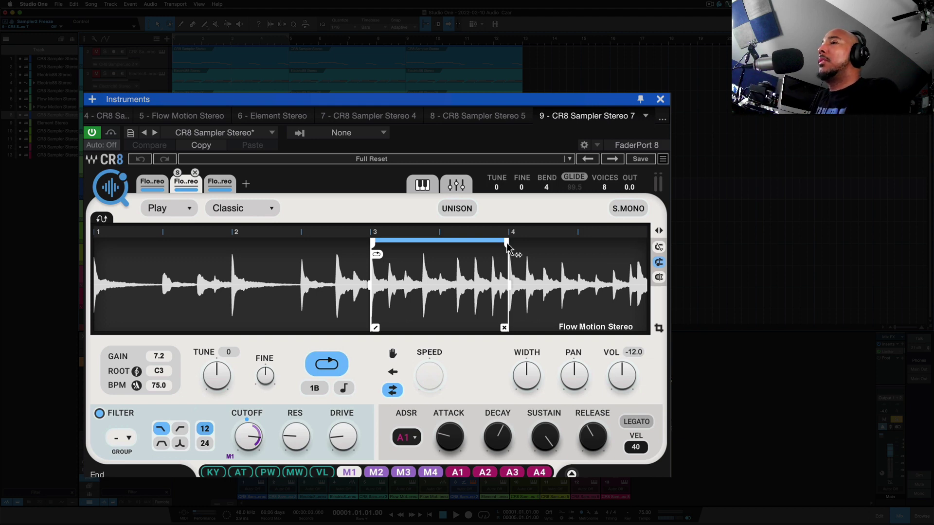
pyautogui.press('space')
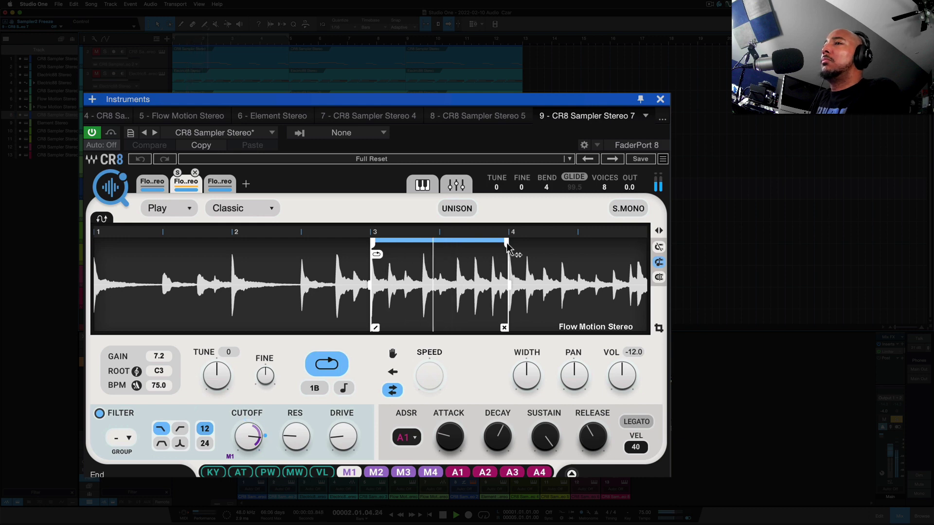
pyautogui.click(507, 248)
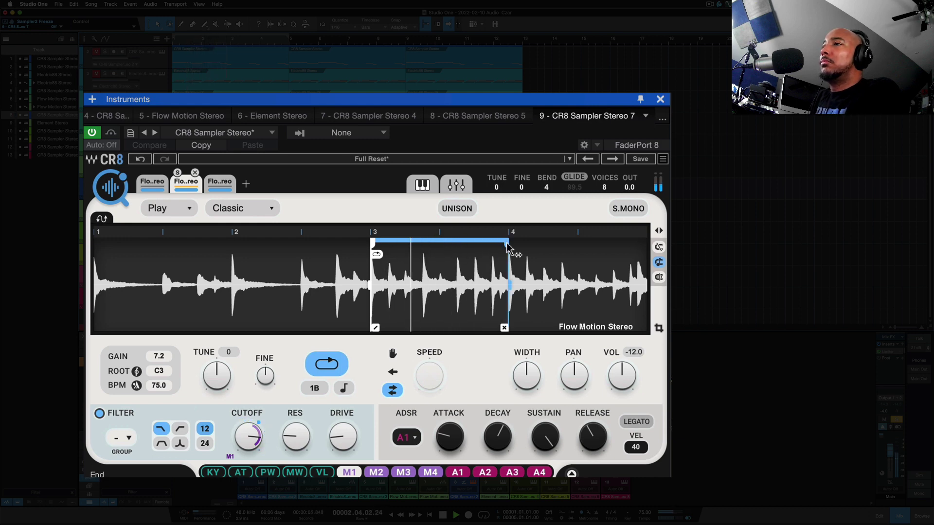
# Move down to Element Stereo's CR8 sampler and play the KS Shrooms part twice
pyautogui.press('space')
pyautogui.press('Down')
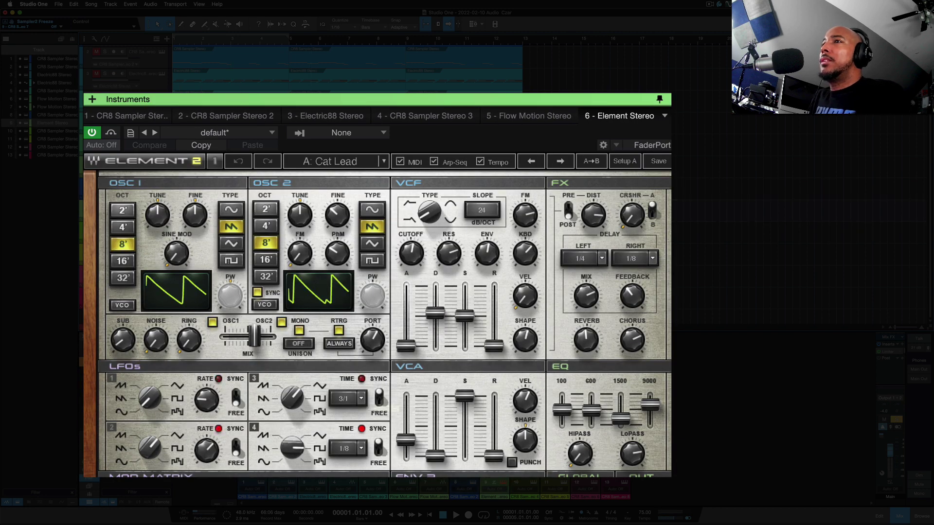
pyautogui.press('Down')
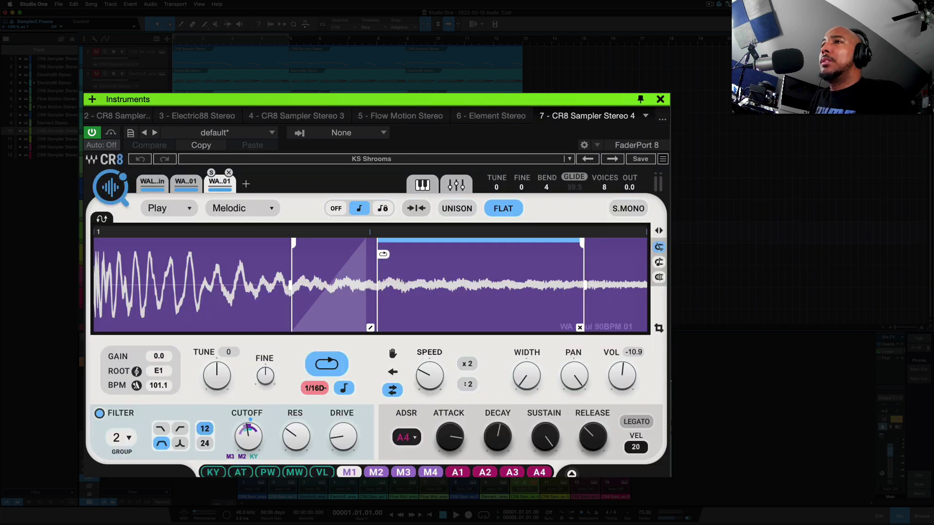
pyautogui.press('space')
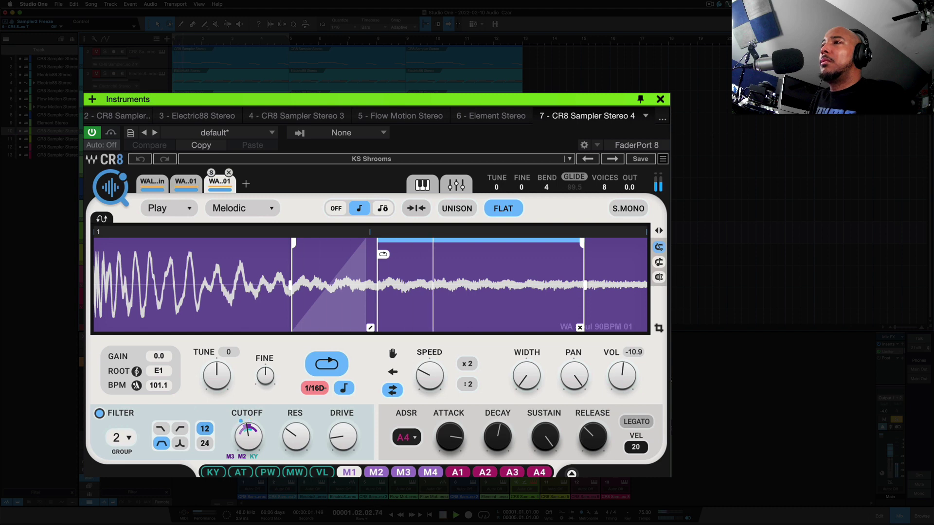
pyautogui.press('space')
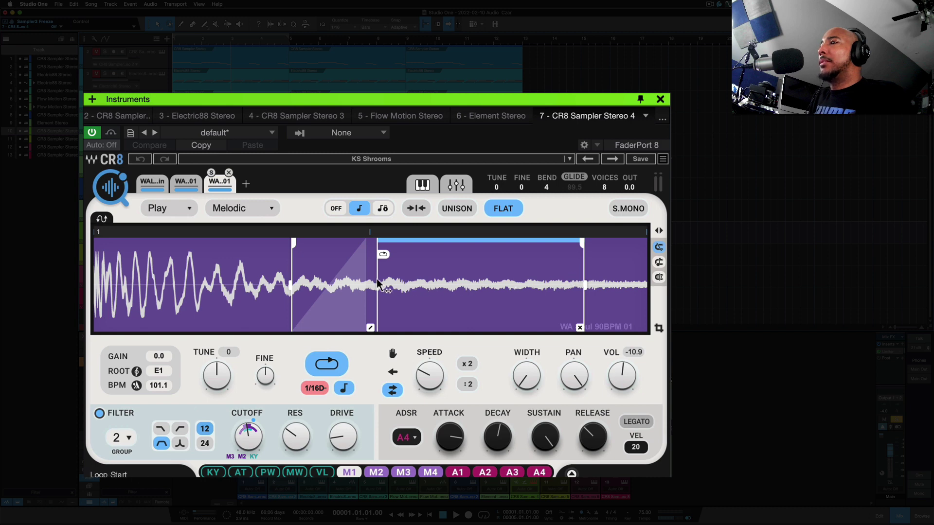
pyautogui.press('space')
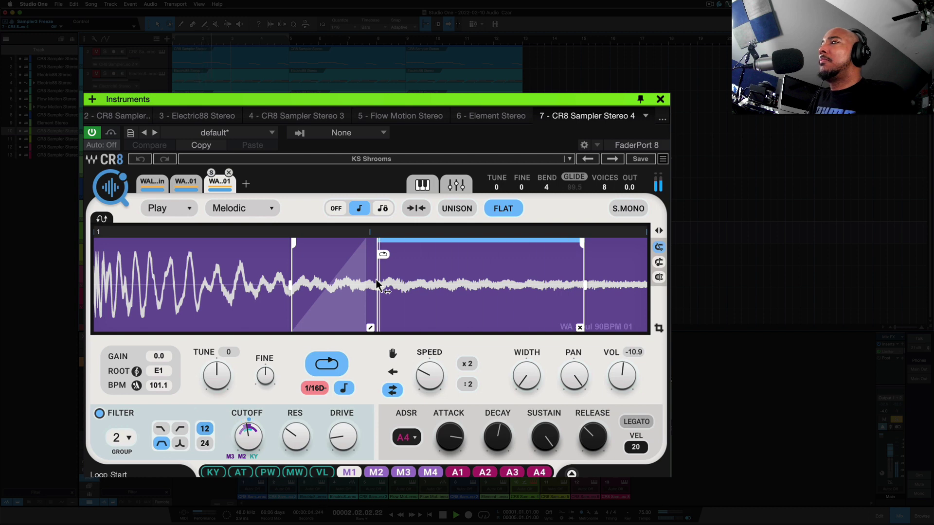
pyautogui.press('space')
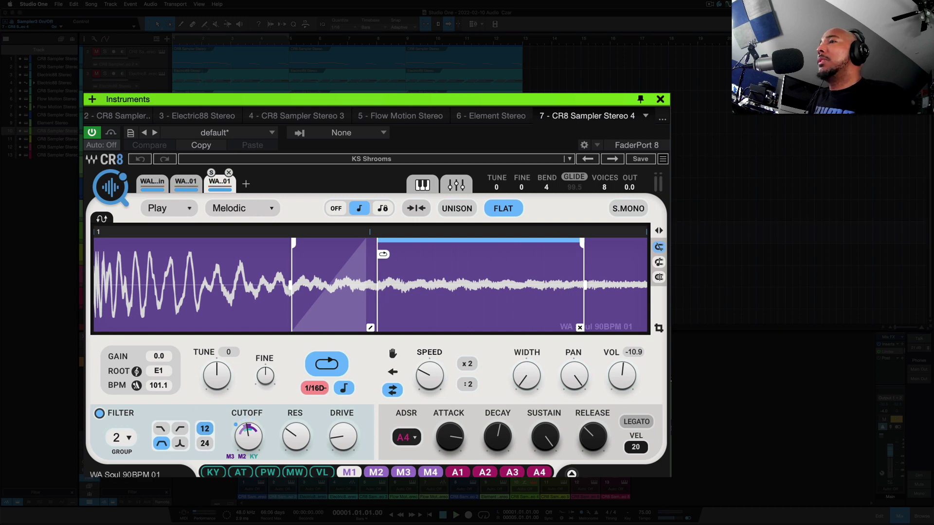
# Audition the lead, WA Soul 90BPM 01 and third zones, then show CR8 Sampler Stereo 5
pyautogui.click(157, 185)
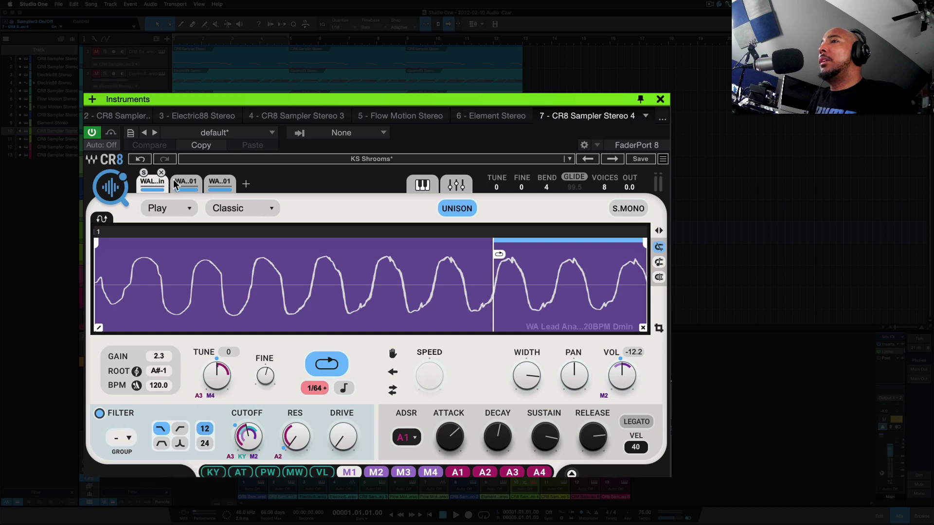
pyautogui.press('space')
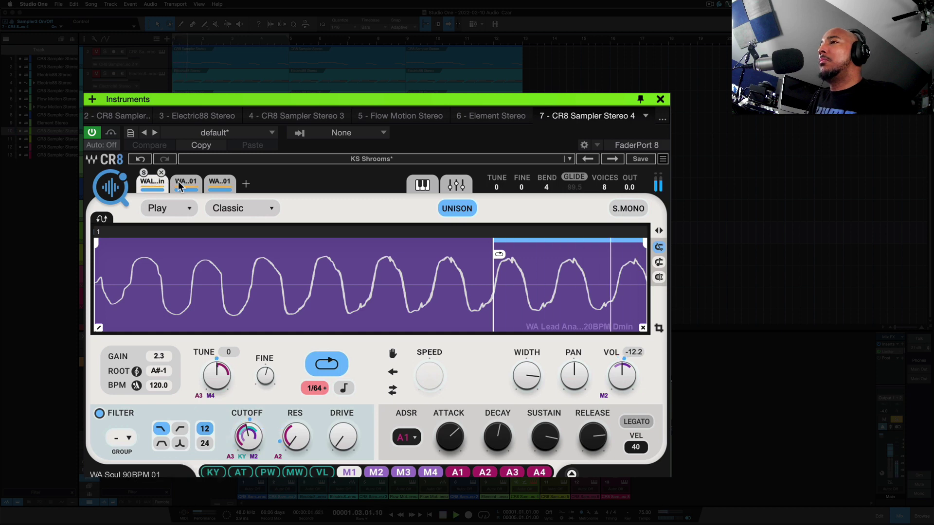
pyautogui.click(184, 181)
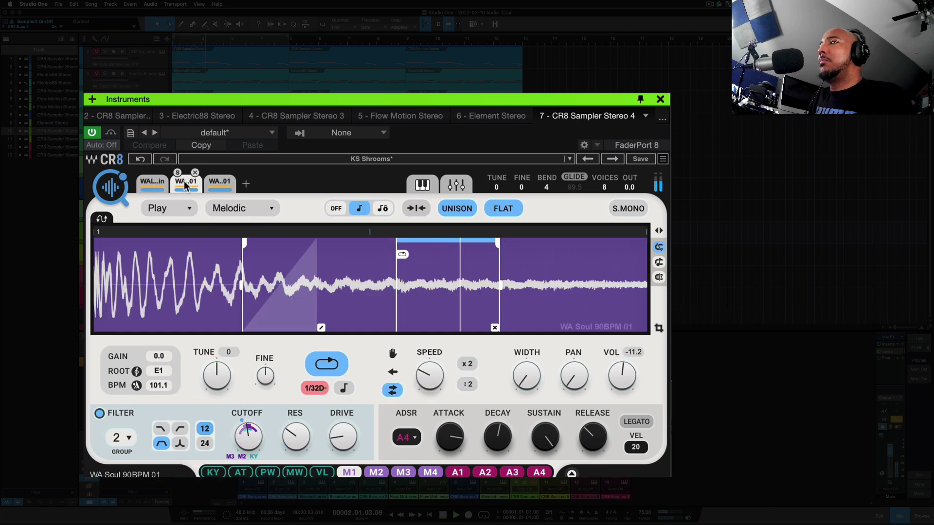
pyautogui.click(219, 183)
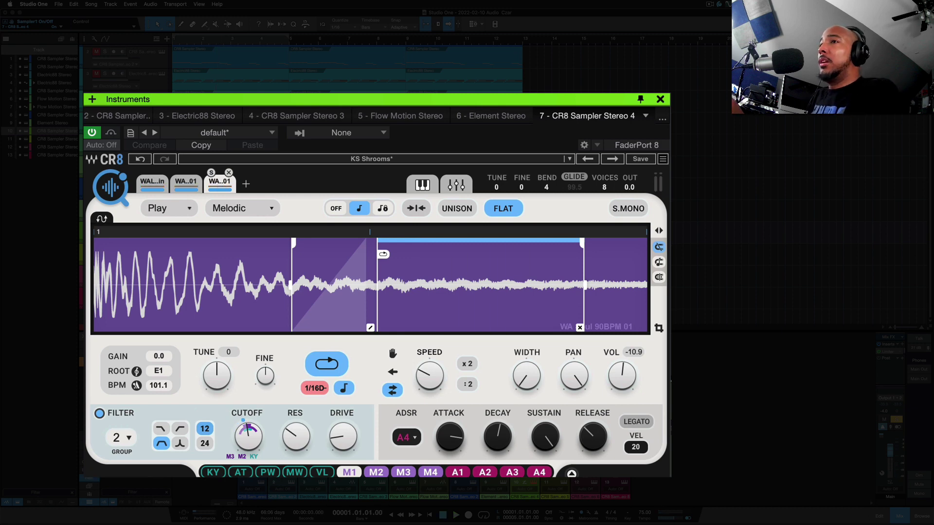
pyautogui.click(57, 139)
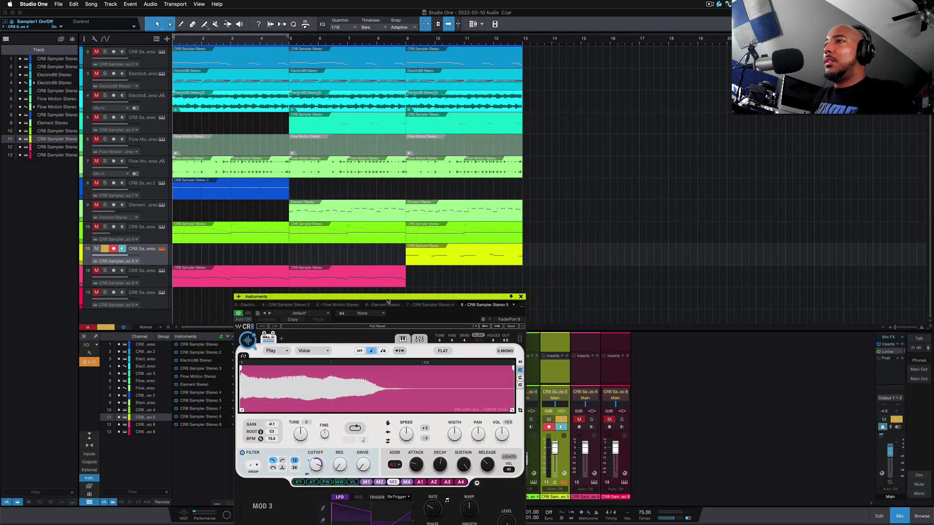
# Play the song from partway through, then move the sampler window up off the mixer
pyautogui.click(403, 257)
pyautogui.press('space')
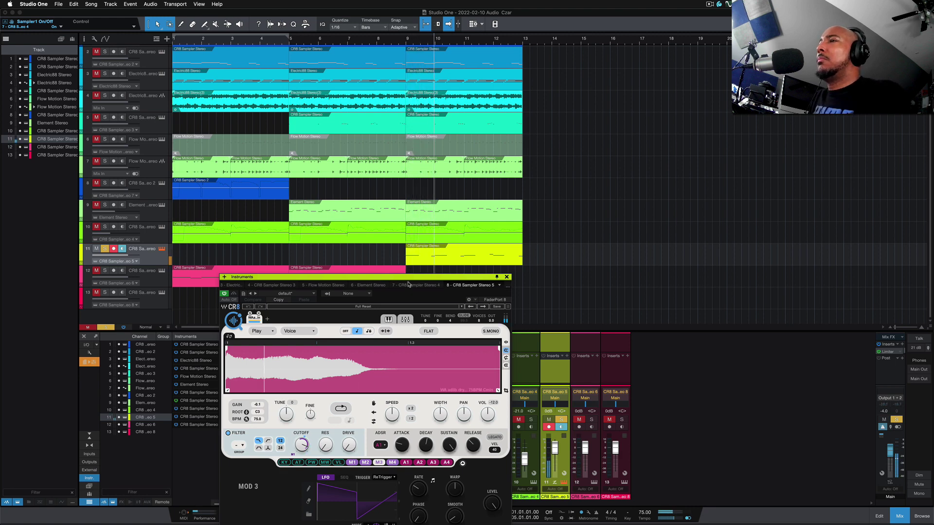
pyautogui.press('space')
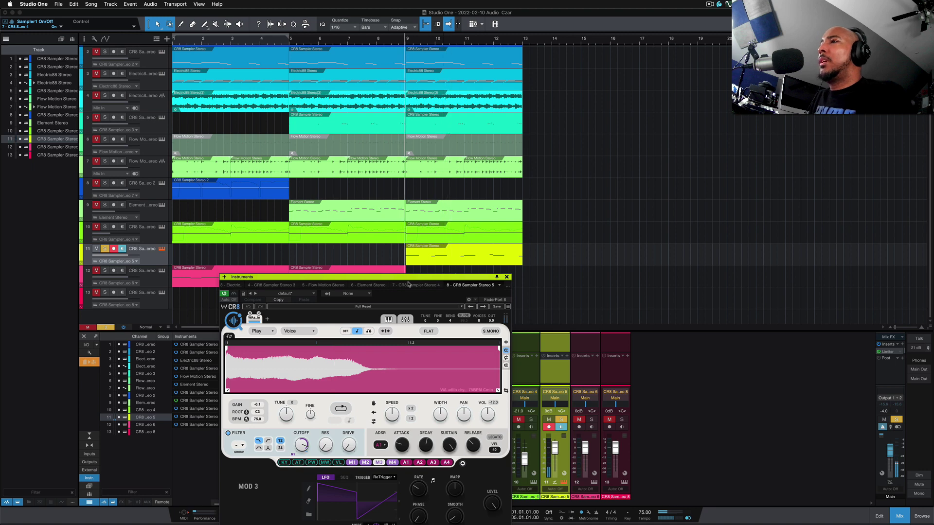
pyautogui.moveTo(408, 279); pyautogui.dragTo(395, 222)
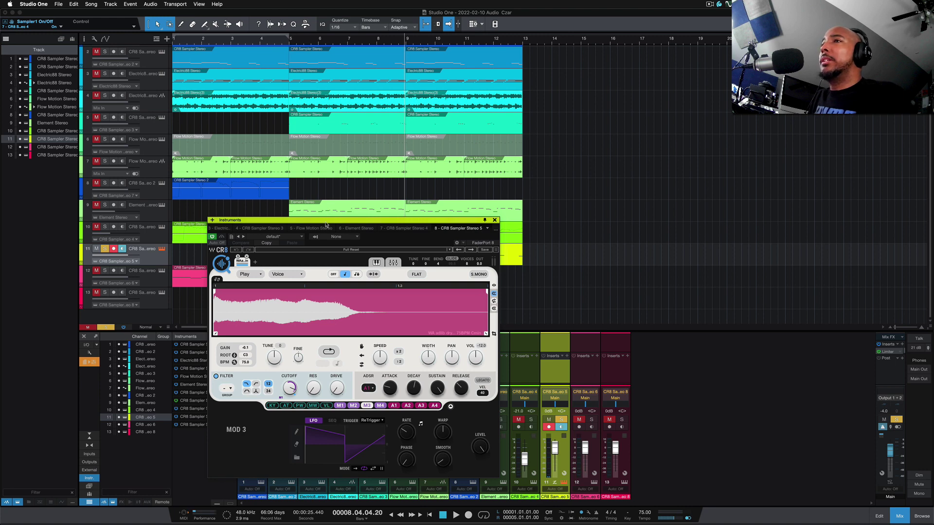
pyautogui.moveTo(326, 223); pyautogui.dragTo(326, 207)
# Show track 12's CR8 Sampler Stereo 6, uncover tracks 9–12, and play the song from the start
pyautogui.click(159, 279)
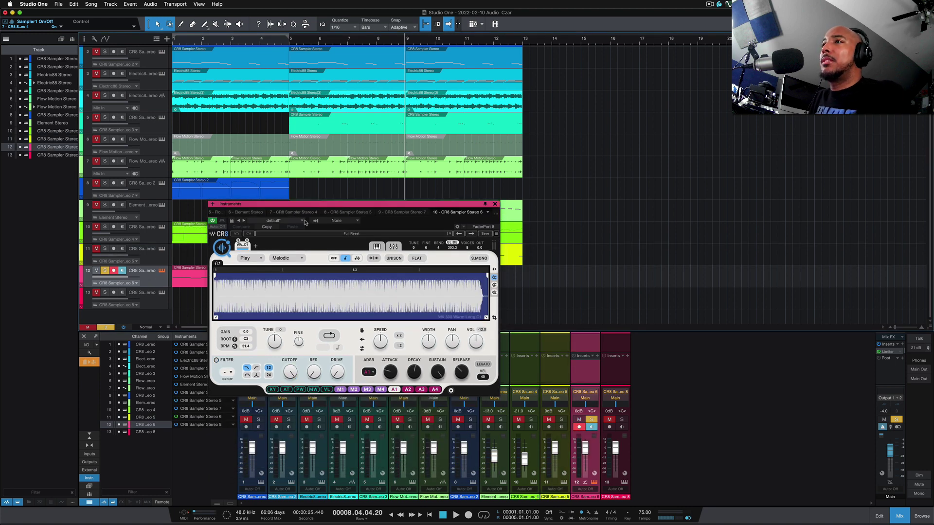
pyautogui.moveTo(303, 207); pyautogui.dragTo(374, 286)
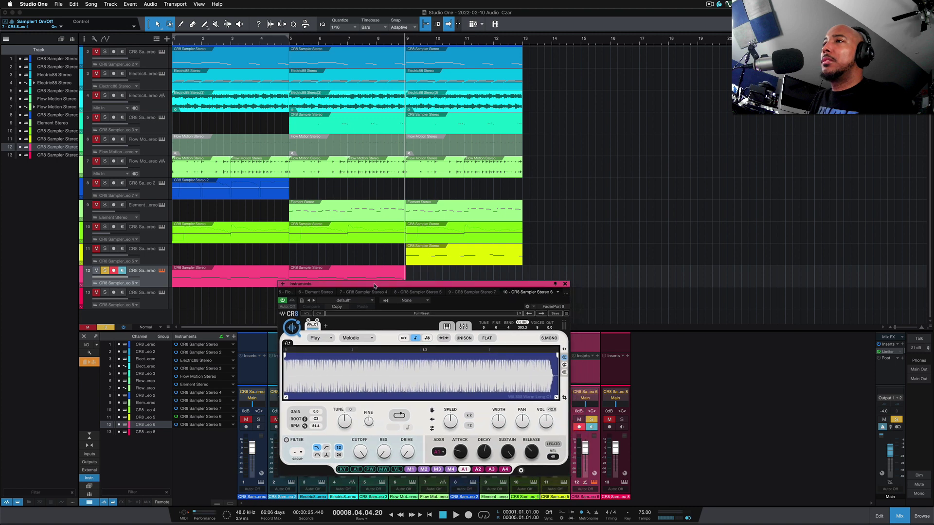
pyautogui.press('space')
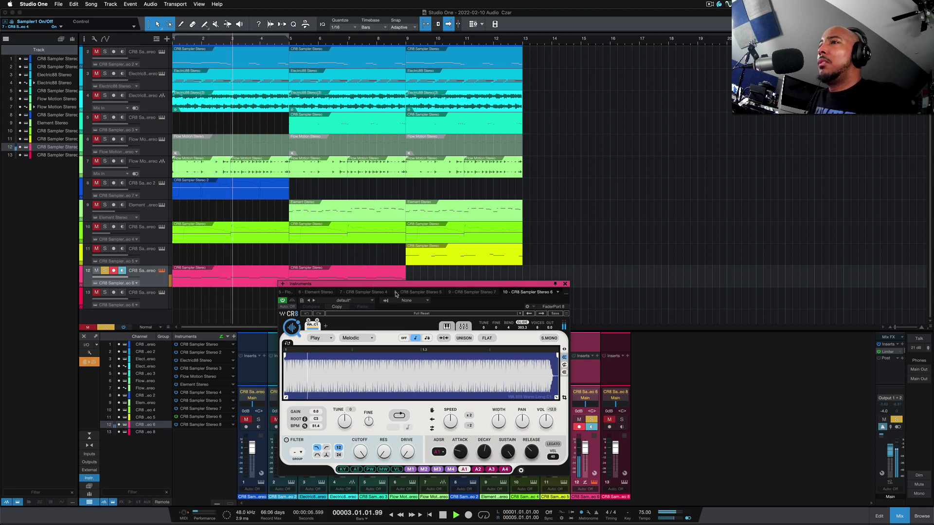
pyautogui.press('space')
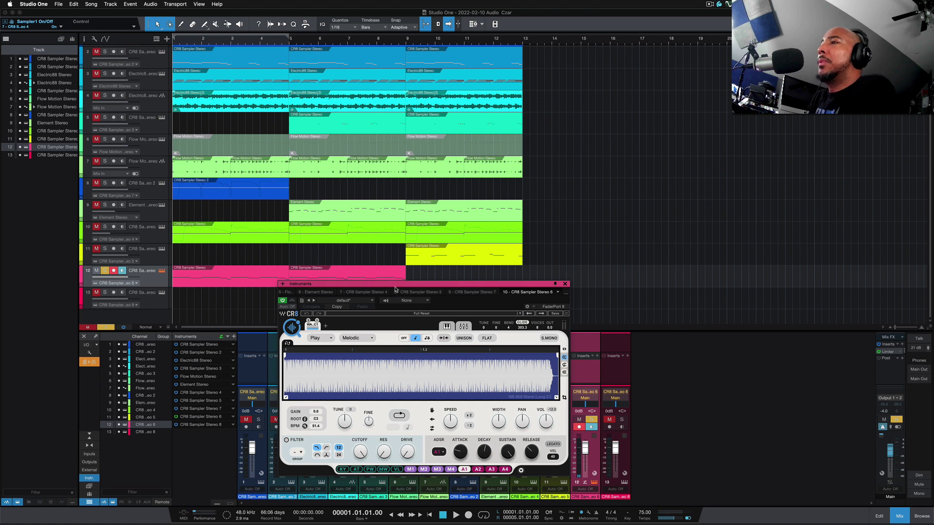
pyautogui.moveTo(395, 286); pyautogui.dragTo(319, 211)
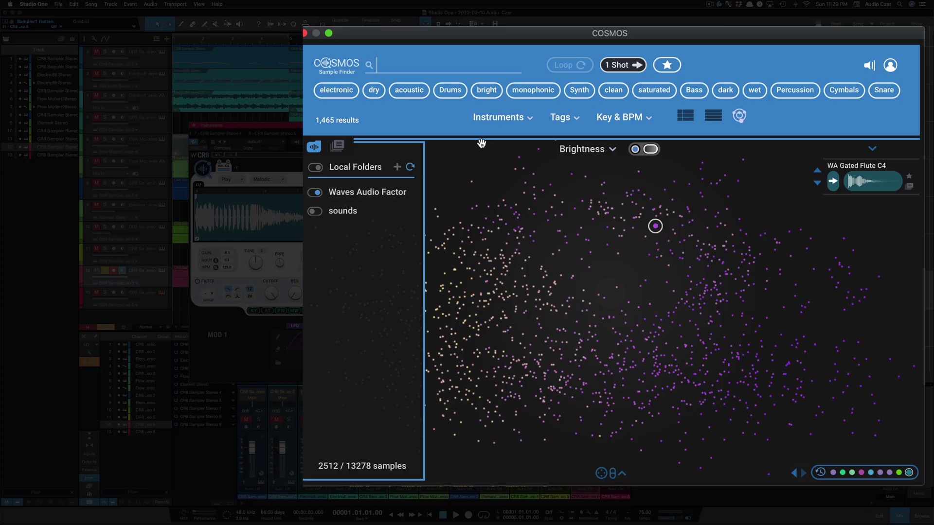
# Show only local 'sounds' folder samples in Cosmos, excluding Waves Audio Factor, as compact list rows
pyautogui.click(684, 117)
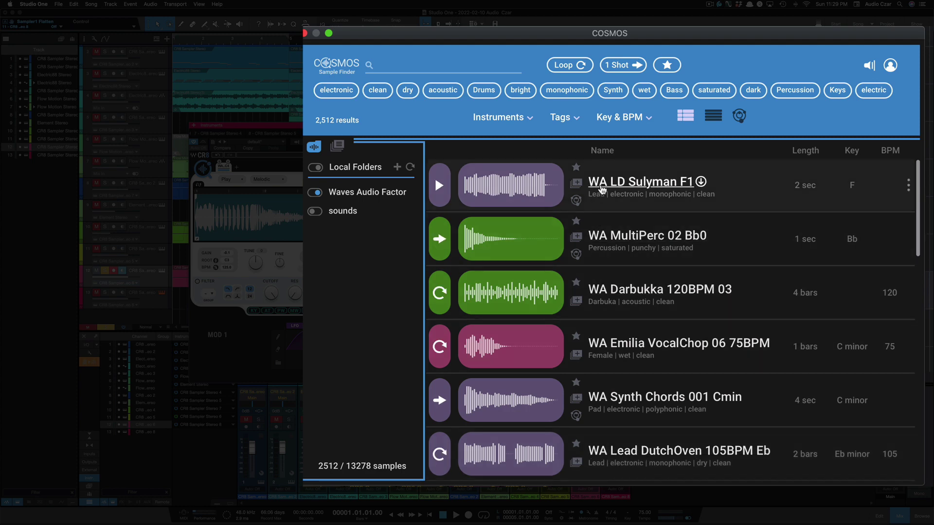
pyautogui.click(315, 212)
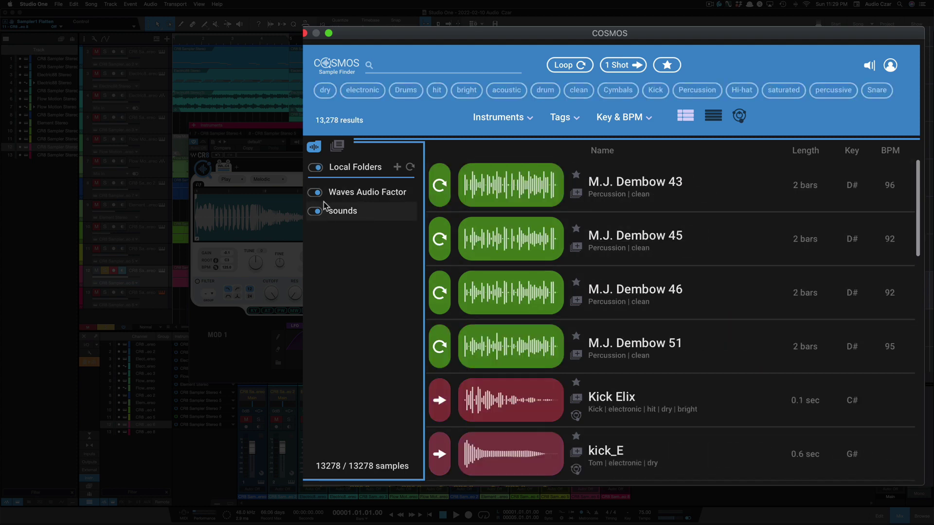
pyautogui.click(317, 193)
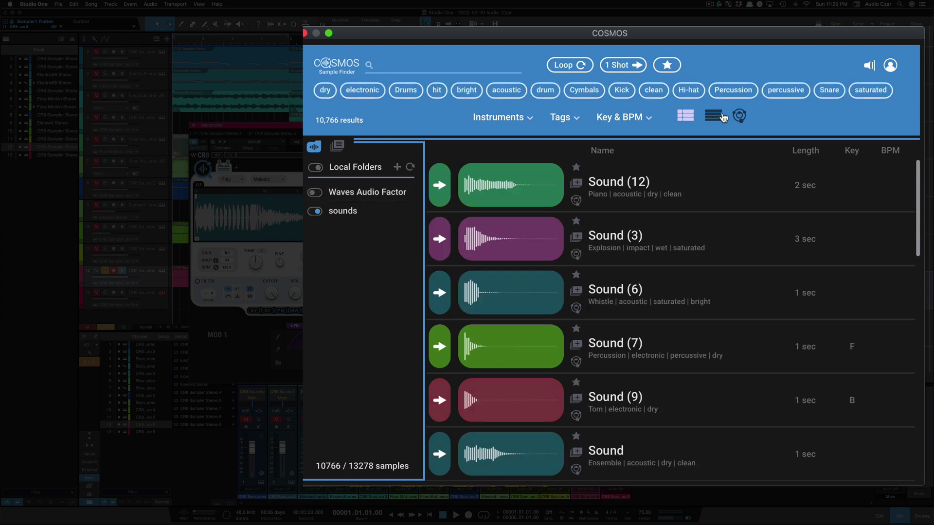
pyautogui.click(713, 118)
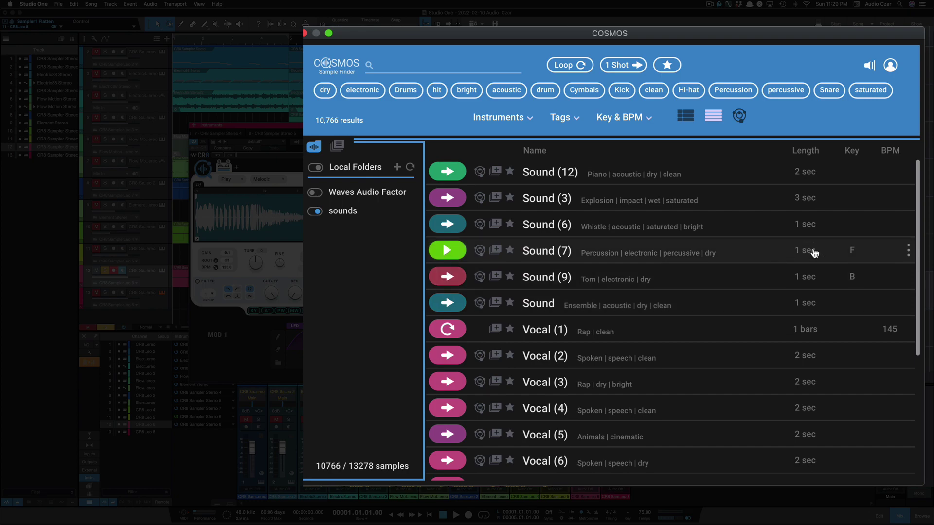
pyautogui.scroll(1, 527, 214)
pyautogui.scroll(-20, 526, 214)
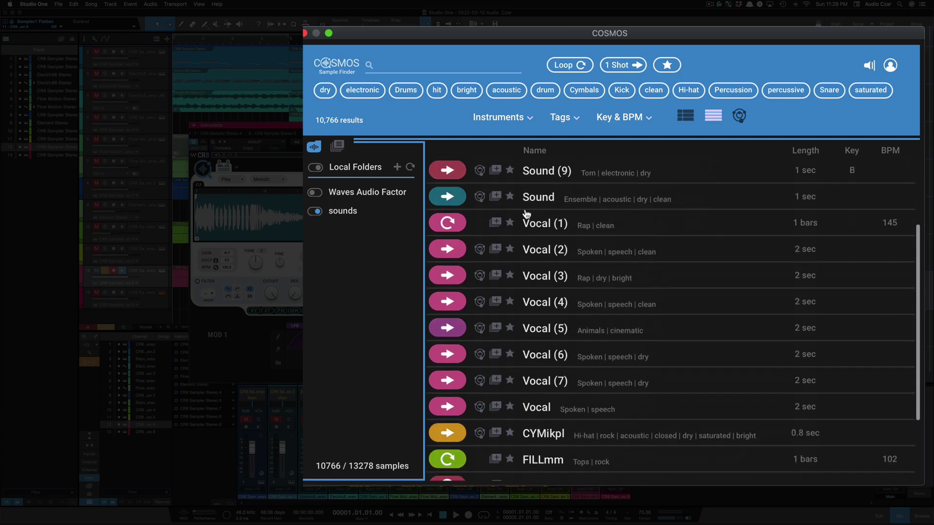
pyautogui.scroll(20, 527, 214)
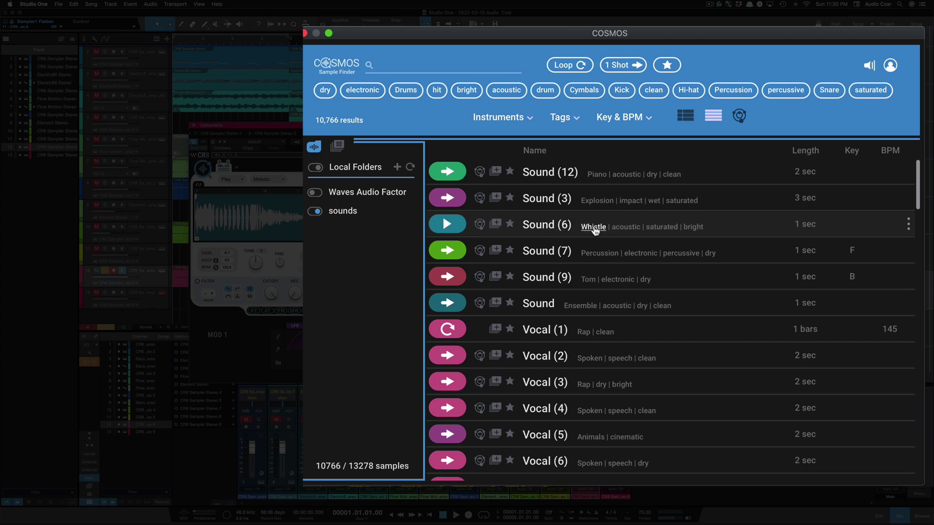
pyautogui.rightClick(593, 229)
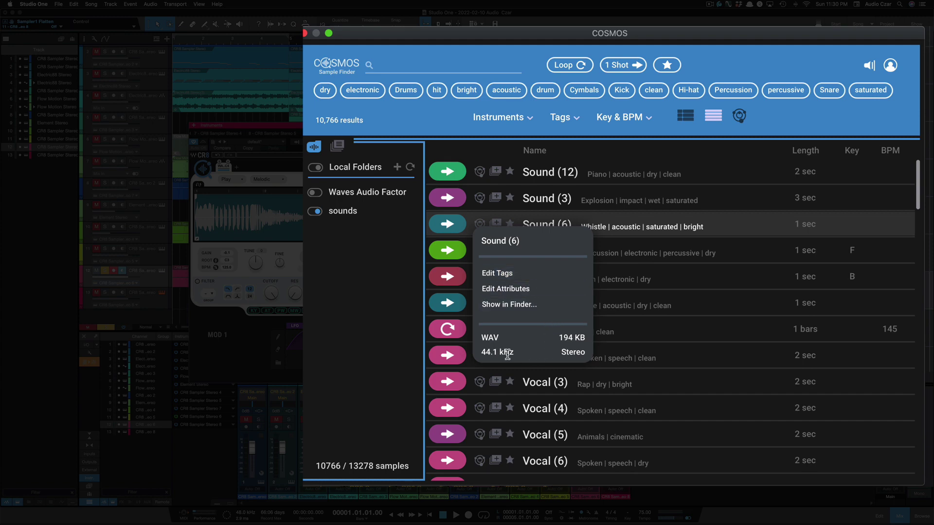
pyautogui.click(443, 121)
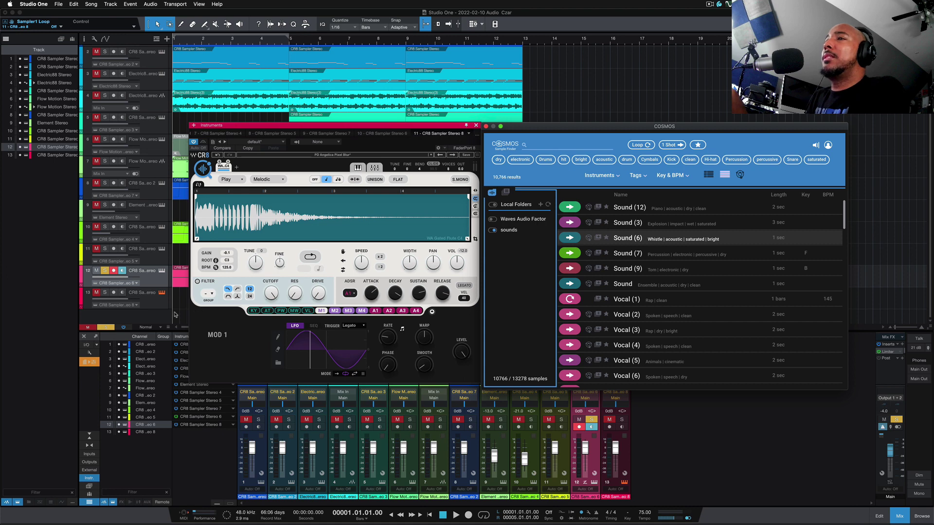
# Move the CR8 Instruments window up-right and Cosmos left so both sit side by side over the song
pyautogui.moveTo(430, 125); pyautogui.dragTo(485, 97)
pyautogui.moveTo(591, 129); pyautogui.dragTo(498, 146)
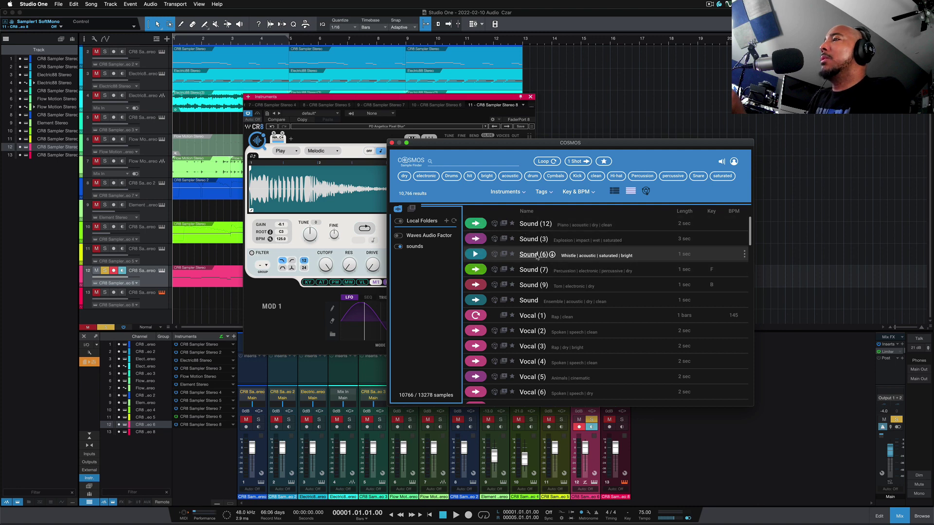
pyautogui.moveTo(534, 255)
pyautogui.mouseDown()
pyautogui.moveTo(373, 312)
pyautogui.moveTo(177, 327)
pyautogui.moveTo(185, 314)
pyautogui.moveTo(520, 265)
pyautogui.mouseUp()
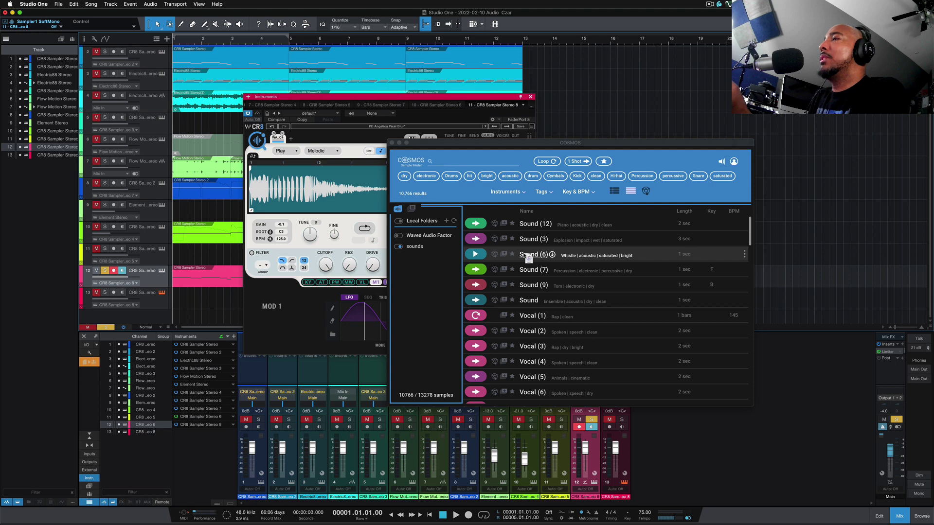
pyautogui.moveTo(532, 147); pyautogui.dragTo(557, 152)
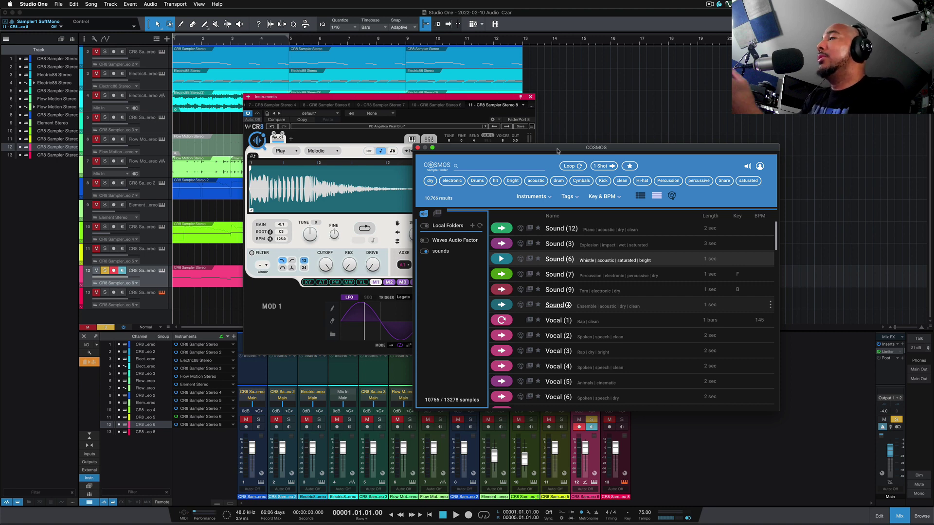
pyautogui.moveTo(558, 151); pyautogui.dragTo(567, 134)
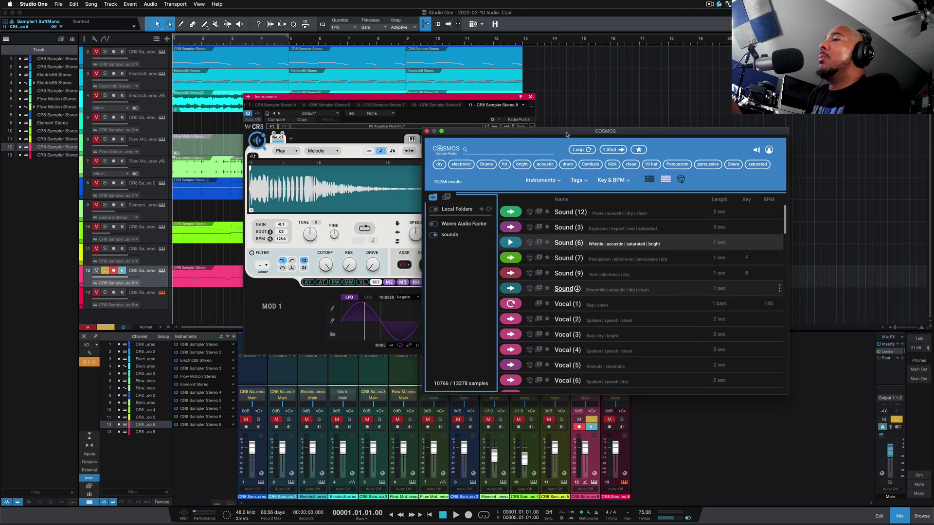